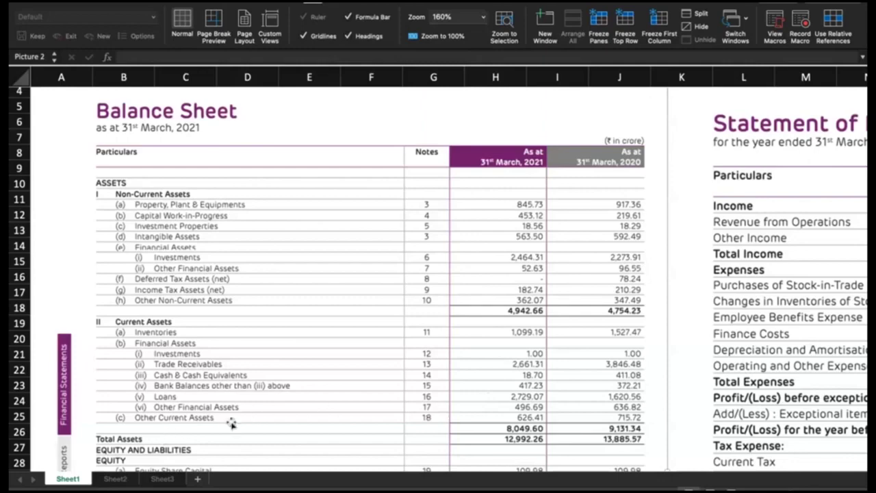
Step: Calculate the change in Revenue from Operations between 2020 and 2021 in Y7 with =Y6-Z6
scroll(381, 409, right, 15)
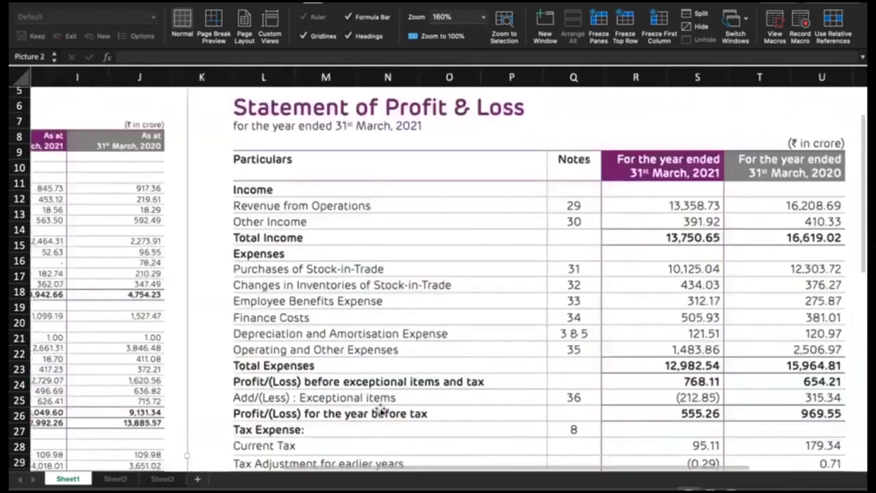
scroll(380, 409, right, 3)
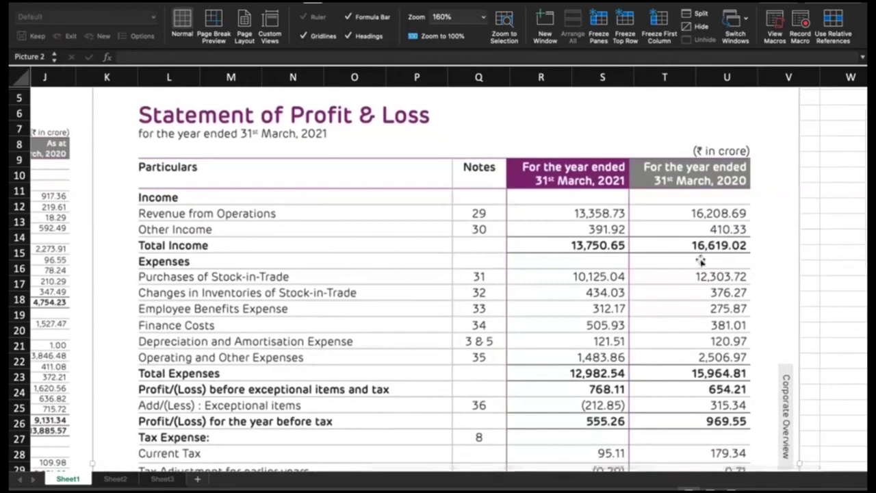
scroll(708, 255, right, 7)
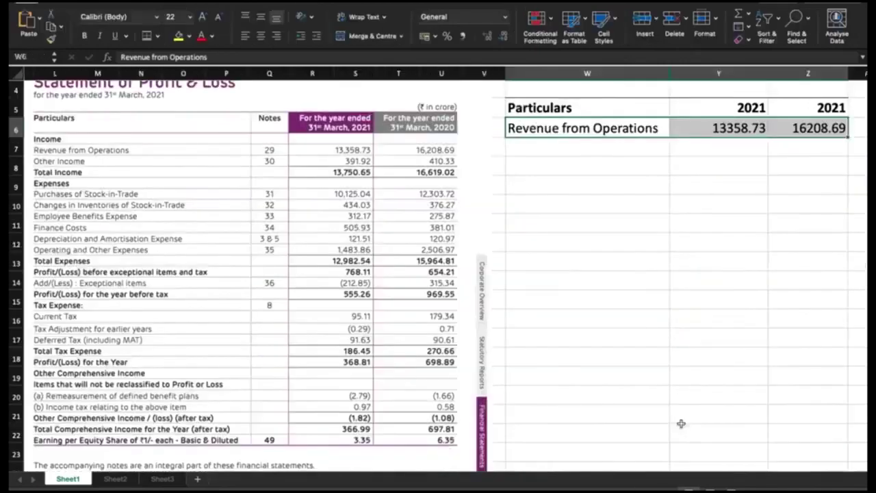
key(Down)
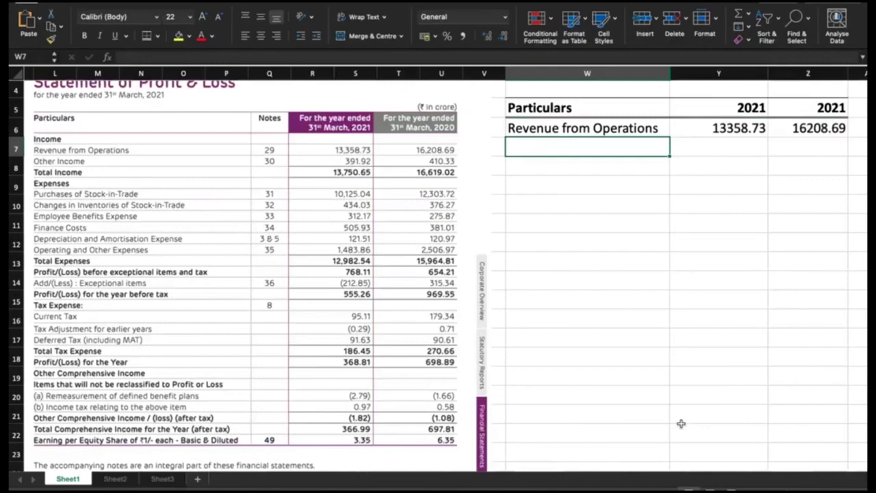
key(Right)
text(=)
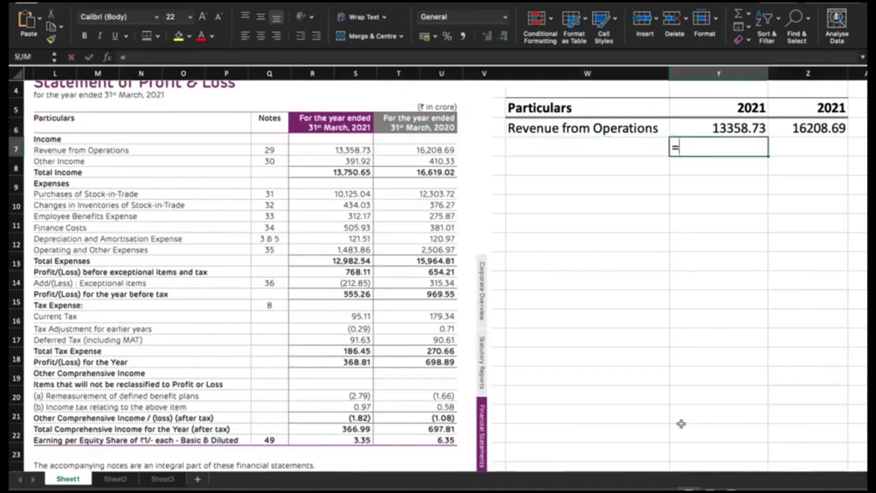
key(Up)
text(-)
key(Up)
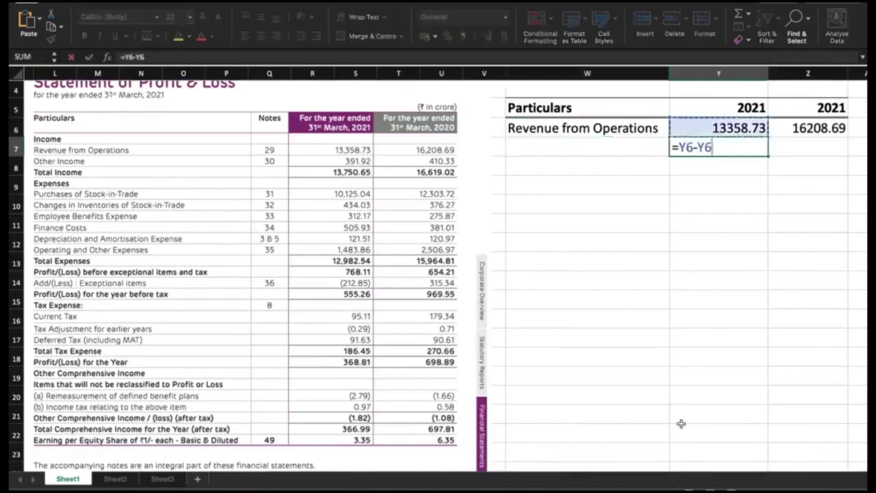
key(Right)
key(Return)
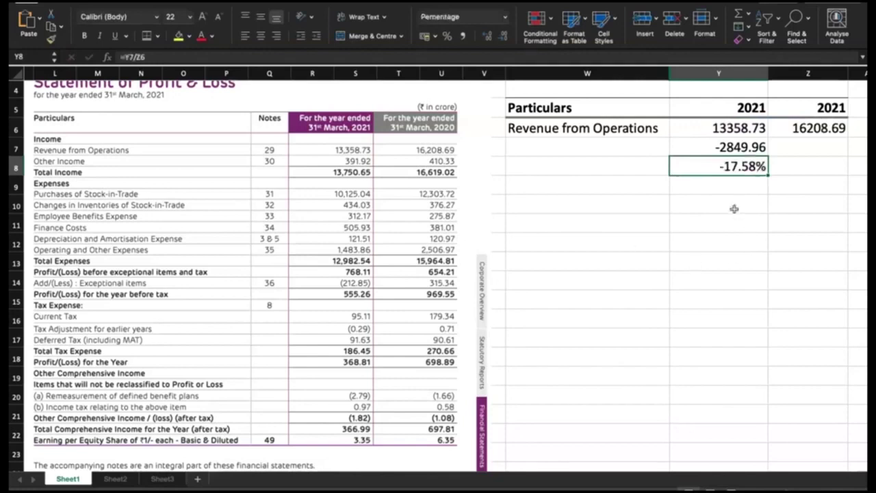
Step: Bold the percentage in Y8 and label its row "Drop in Sales" in W8
key(super+b)
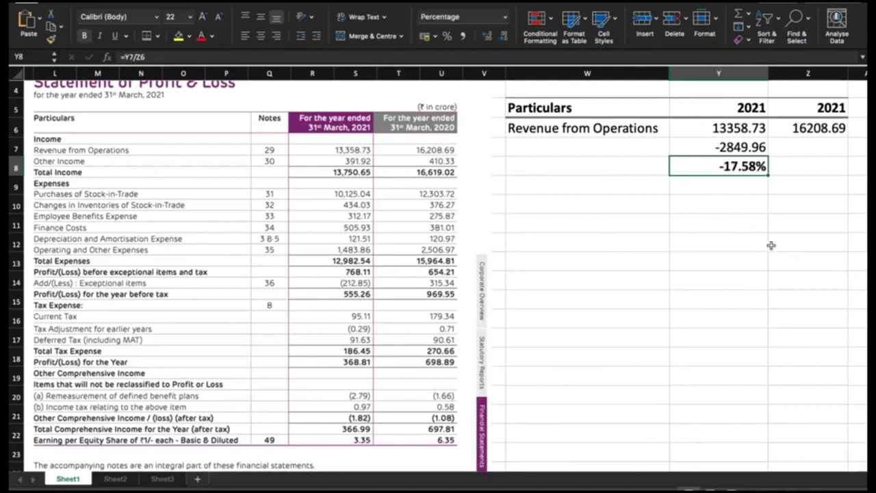
click(628, 164)
text(D)
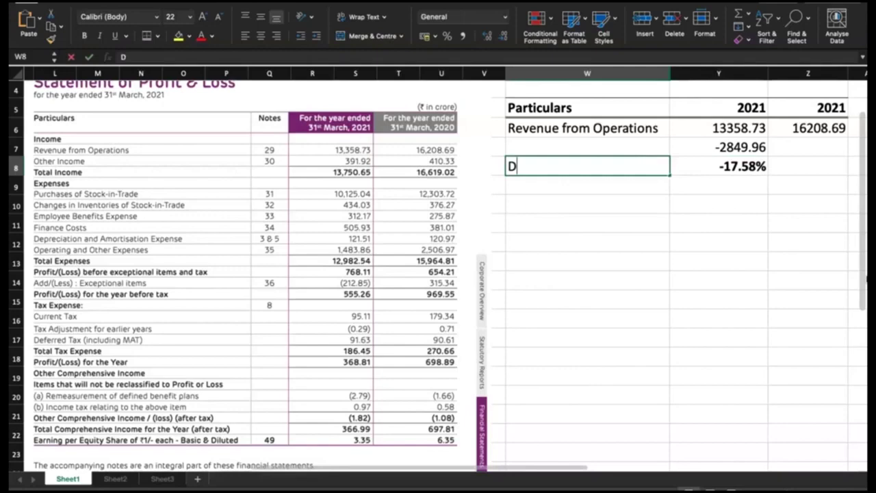
text(rop in Sales)
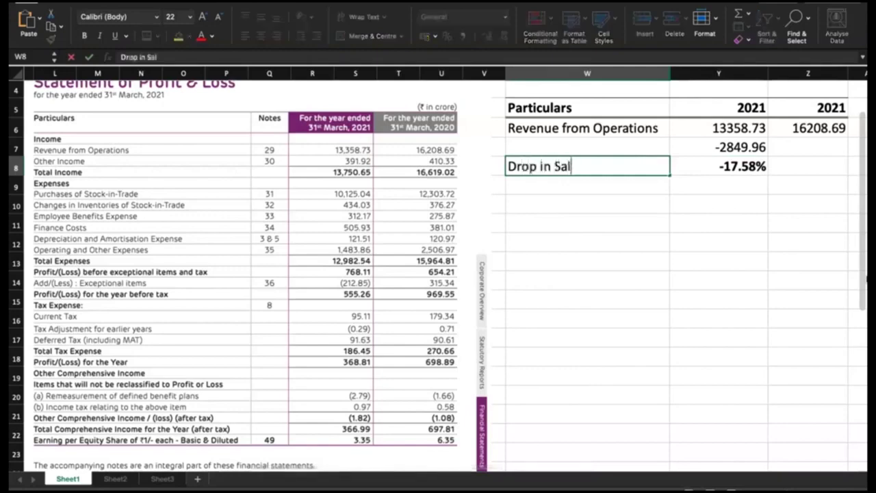
key(Return)
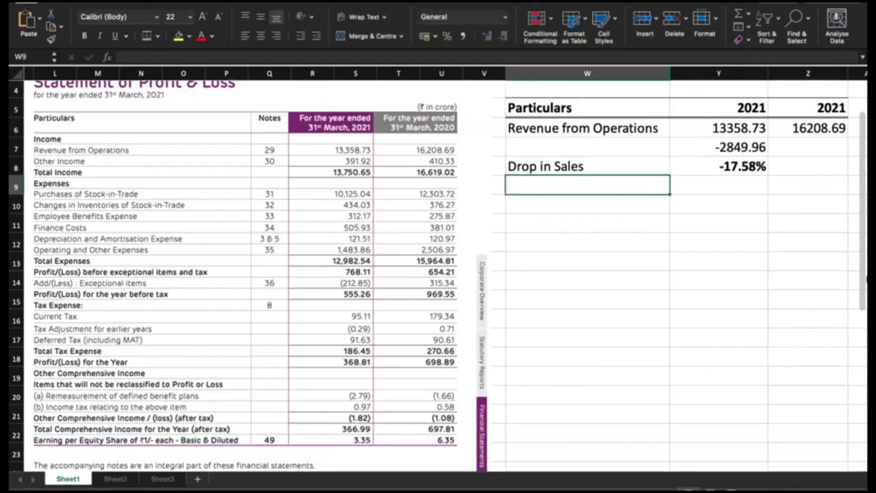
key(Return)
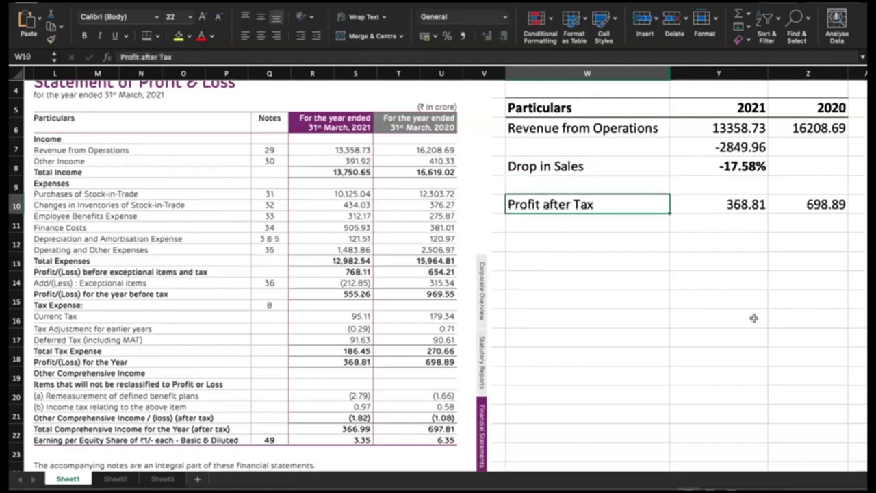
Step: Add the label "Profit Margin %" in W12, two rows below Profit after Tax
key(shift+Right)
key(shift+Right)
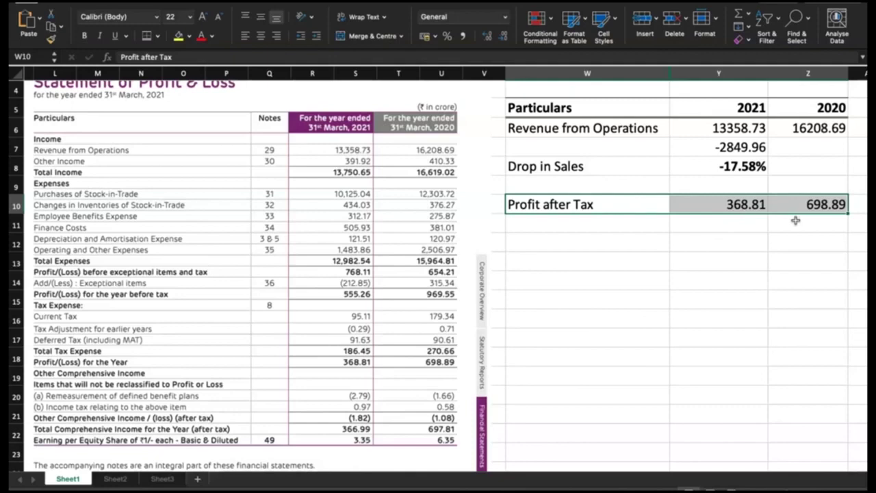
click(562, 240)
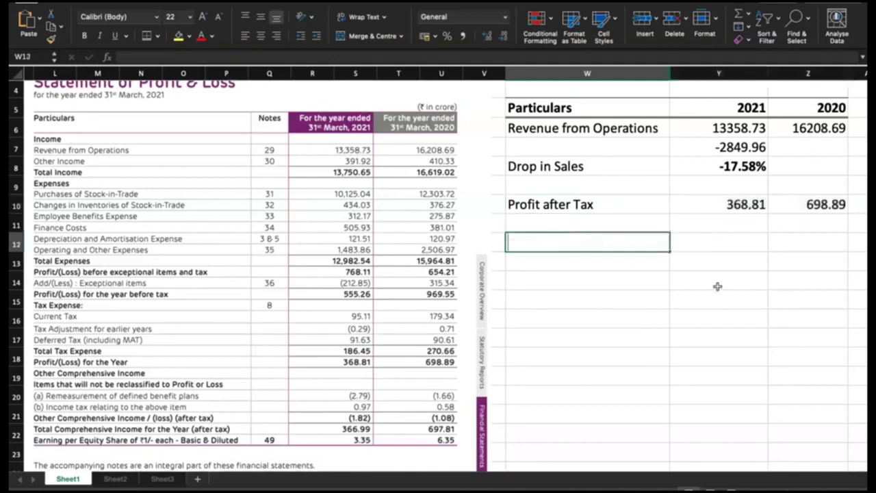
text(Profit Margin)
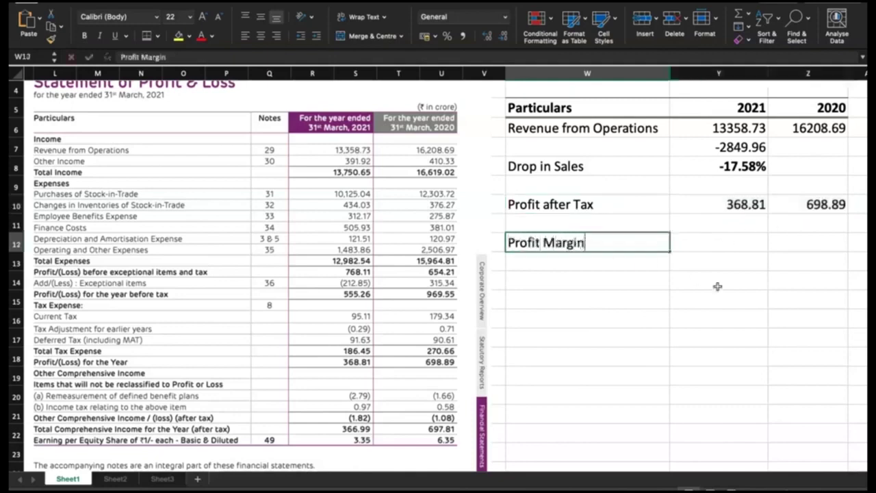
text( %)
key(Return)
Step: Calculate the 2021 profit margin in Y12 by dividing profit after tax by revenue with =Y10/Y6
key(Up)
key(Right)
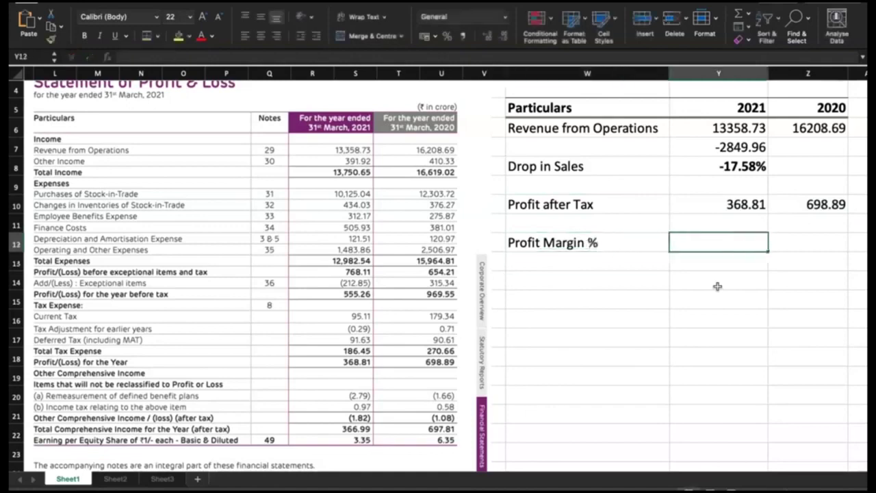
text(=Y10/Y9)
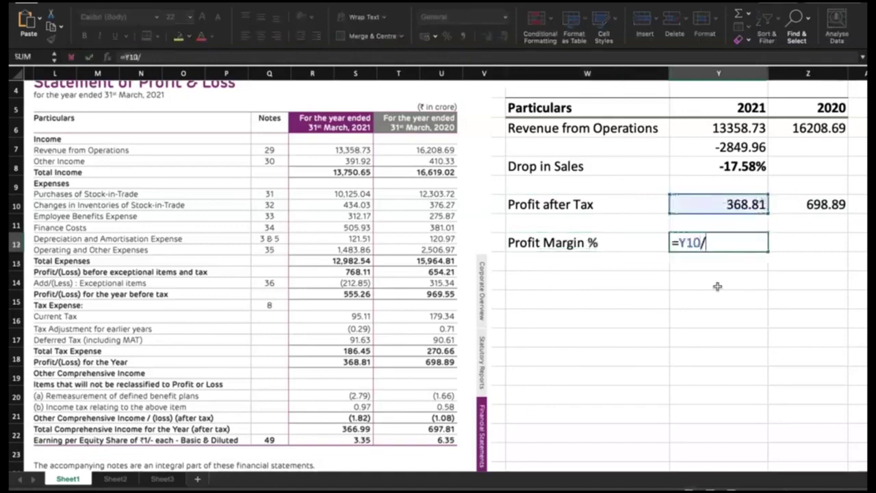
key(Up)
key(Up)
key(Up)
key(Return)
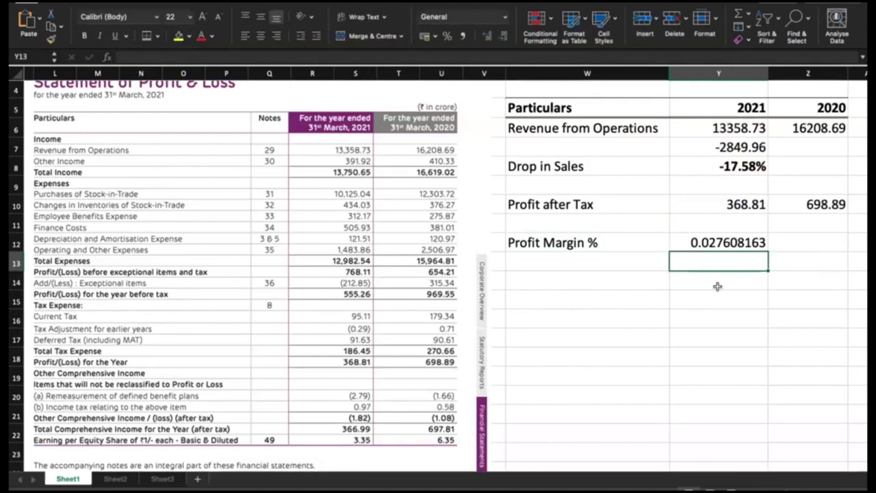
Step: Format the 2021 profit margin as a percentage with two decimal places
key(Up)
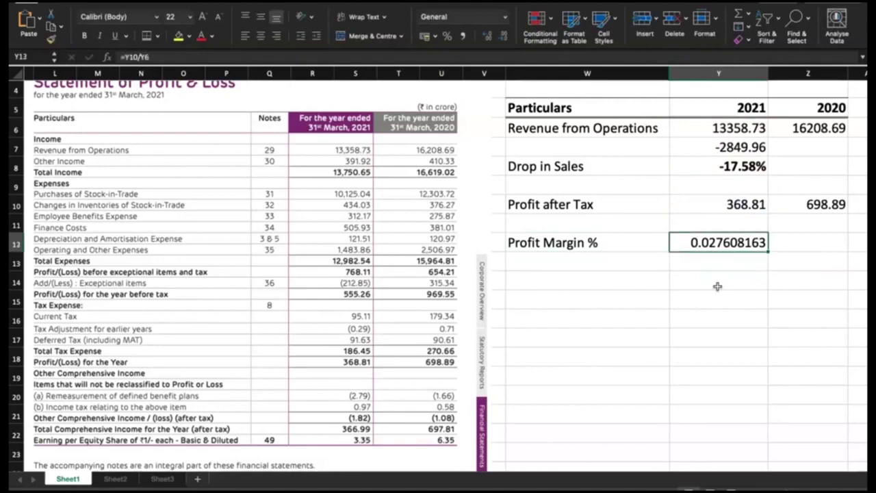
click(447, 36)
click(487, 39)
click(488, 38)
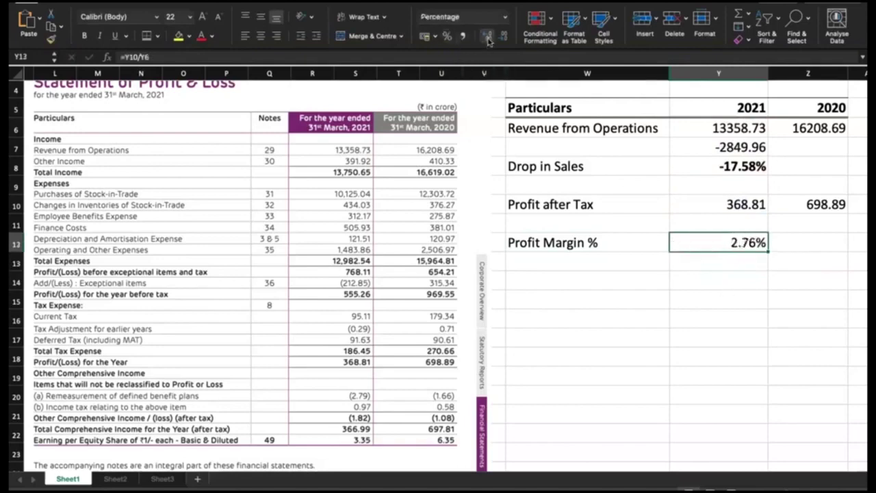
Step: Copy the 2021 profit margin formula into the 2020 column in Z12
key(super+c)
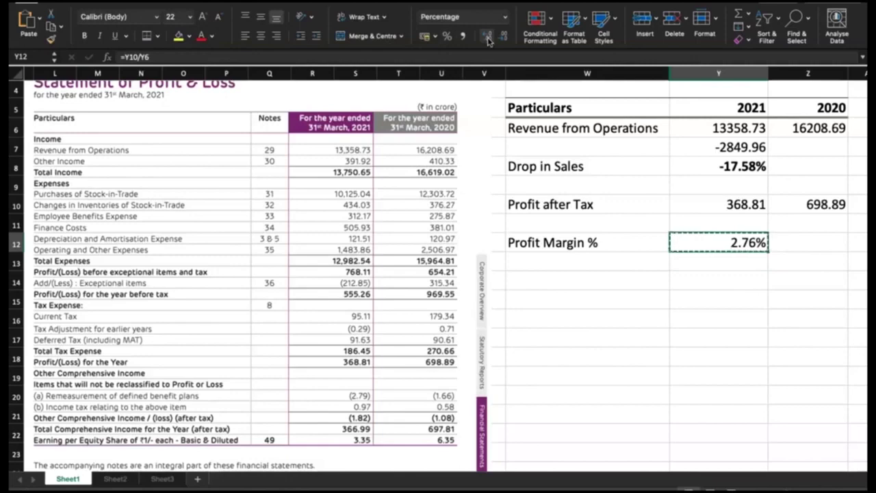
key(Right)
key(super+v)
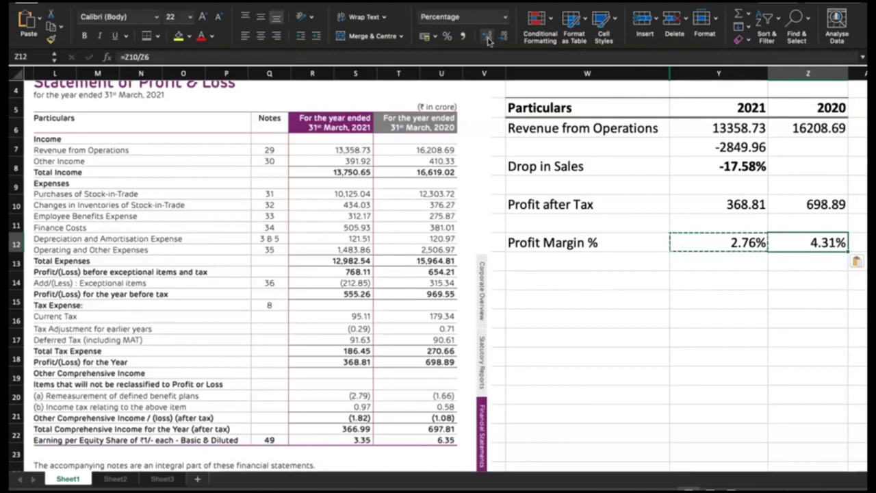
key(Escape)
key(Left)
key(Left)
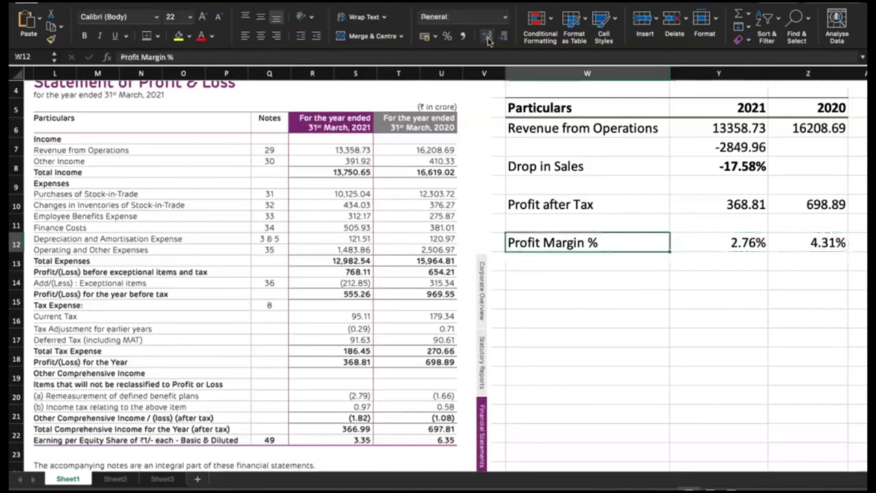
Step: List "a) Drop in Sales" and "b) Exceptional Items" below the Profit Margin % label in W13 and W14
key(Down)
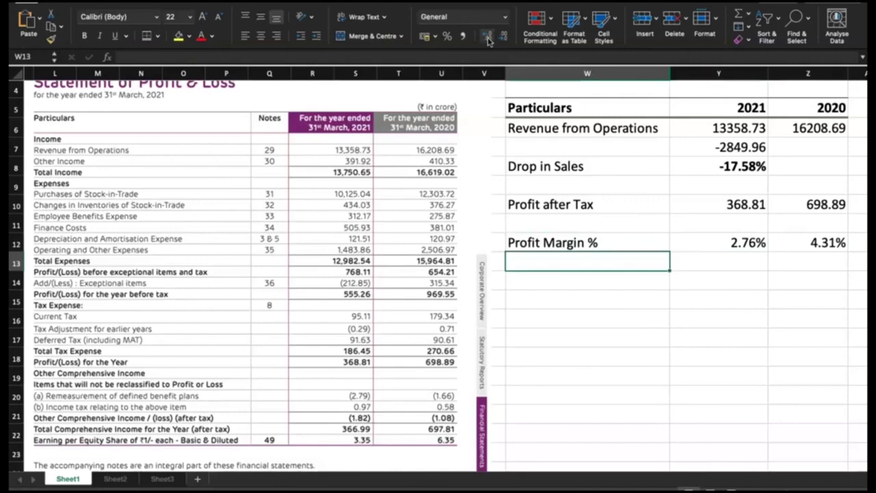
text(a) Drop )
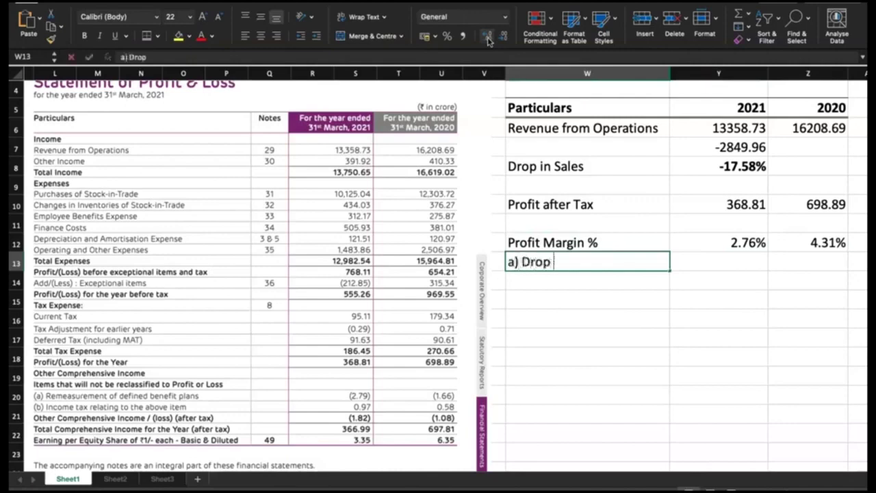
text(in Sales)
key(Return)
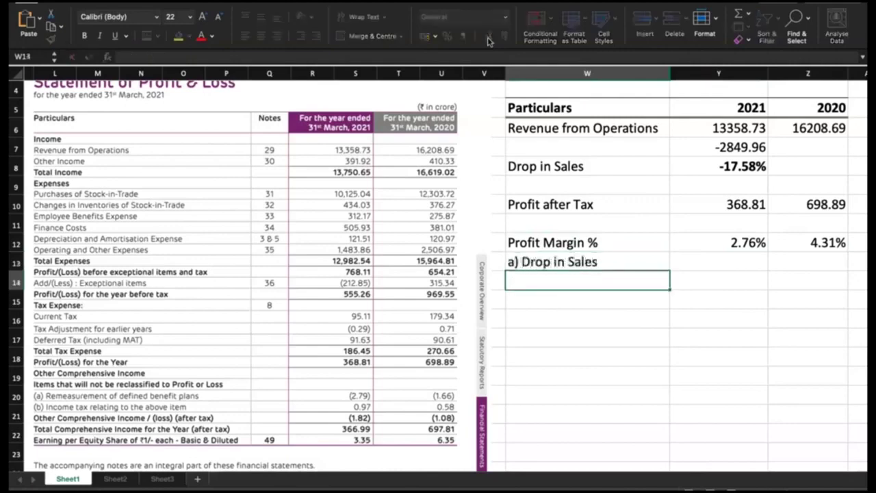
text(b) )
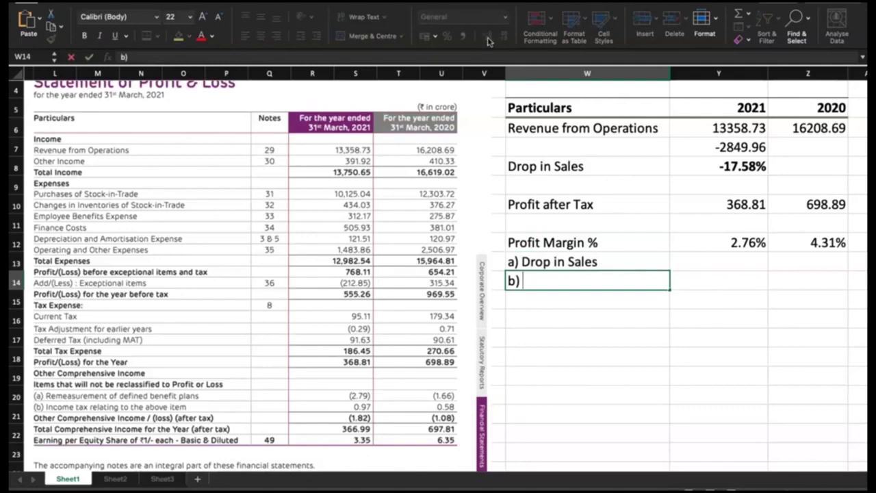
text(Exceptional Items)
key(Return)
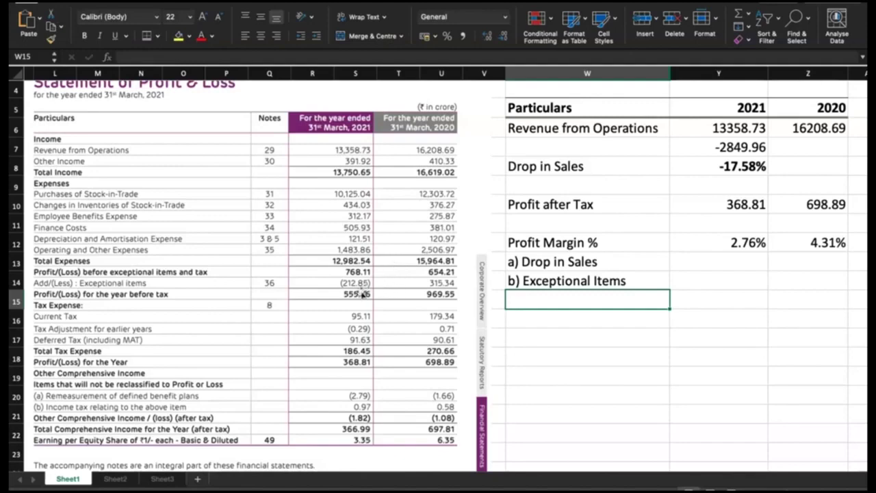
key(Return)
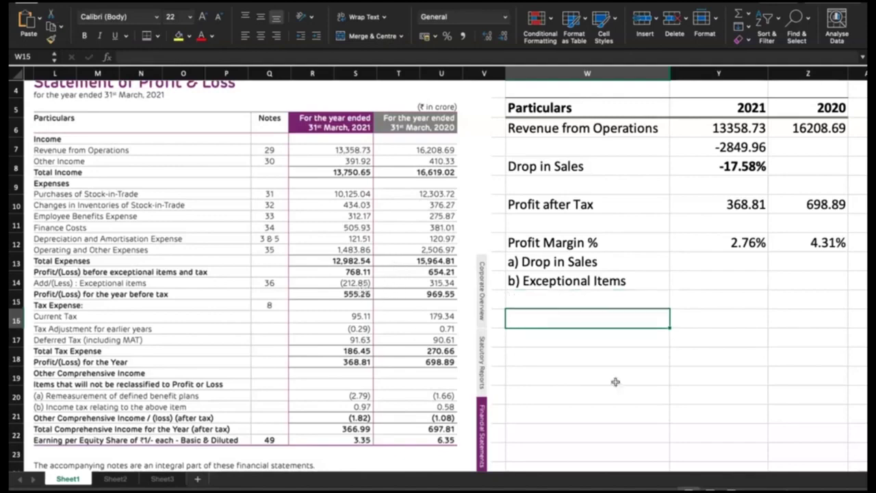
Step: Add an EBIDT row in row 16 with 768.11 for 2021 and 654.21 for 2020
text(EBIDT)
key(Tab)
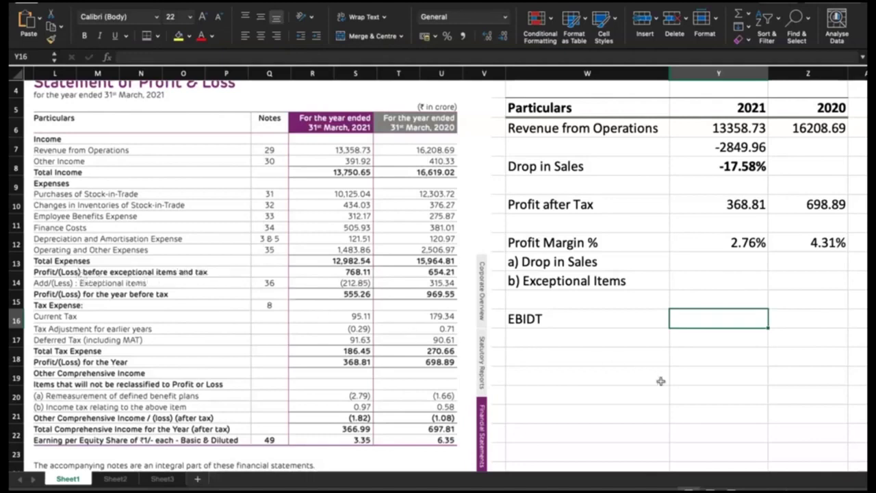
text(768.11)
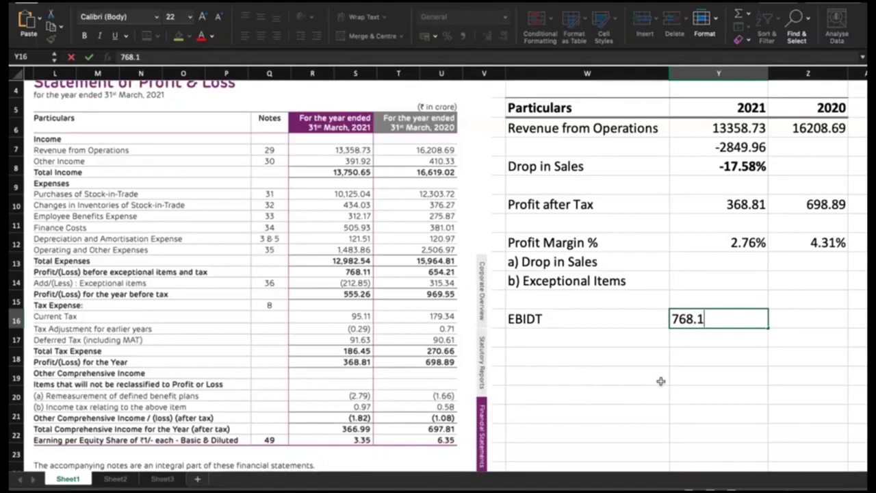
key(Tab)
text(6)
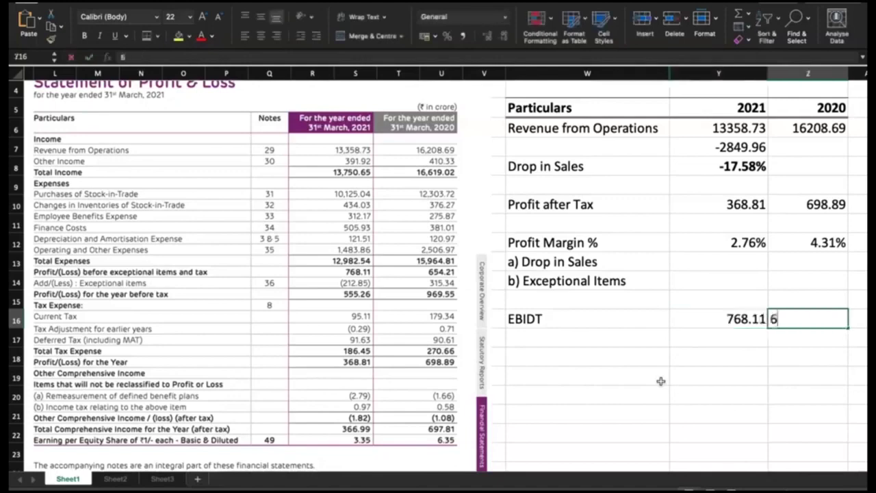
text(54.21)
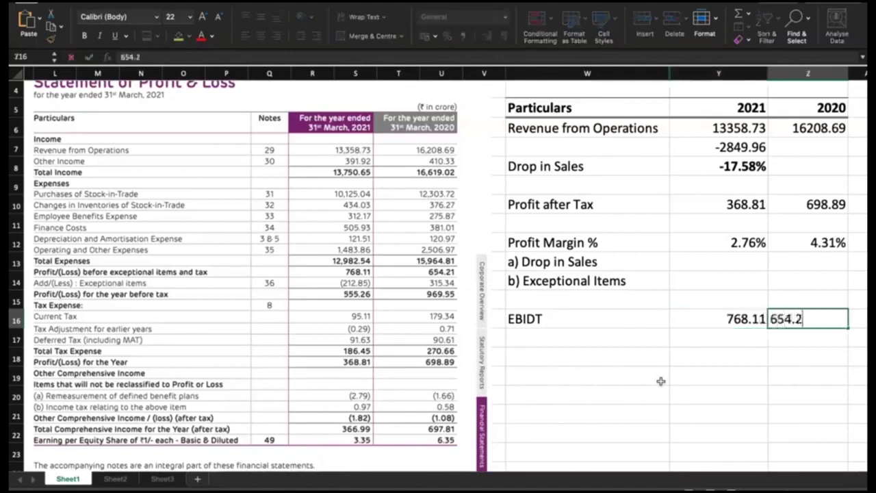
key(Left)
Step: Move the two EBIDT values from Y16:Z16 down one row to Y17:Z17
key(Left)
key(Right)
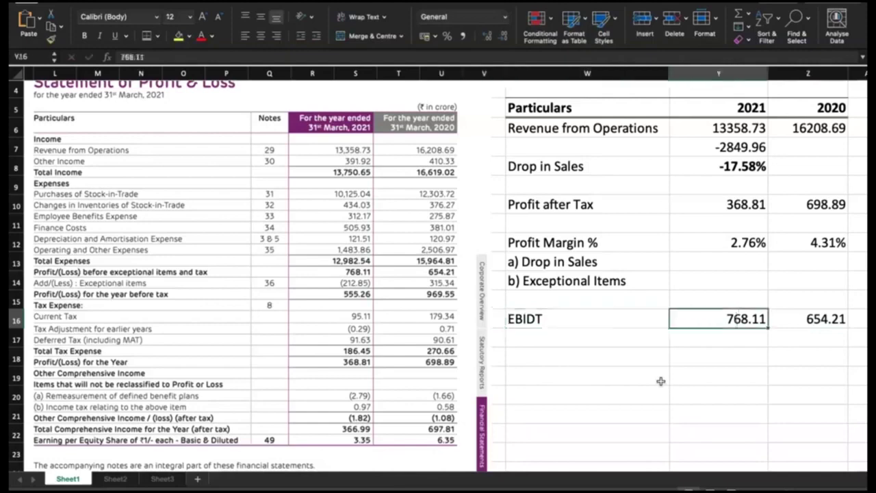
key(shift+Right)
key(ctrl+x)
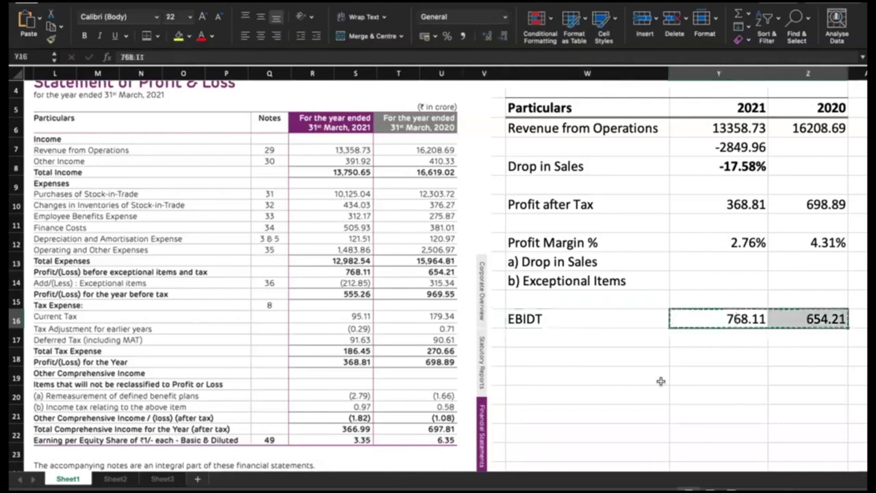
key(Down)
key(ctrl+v)
key(Down)
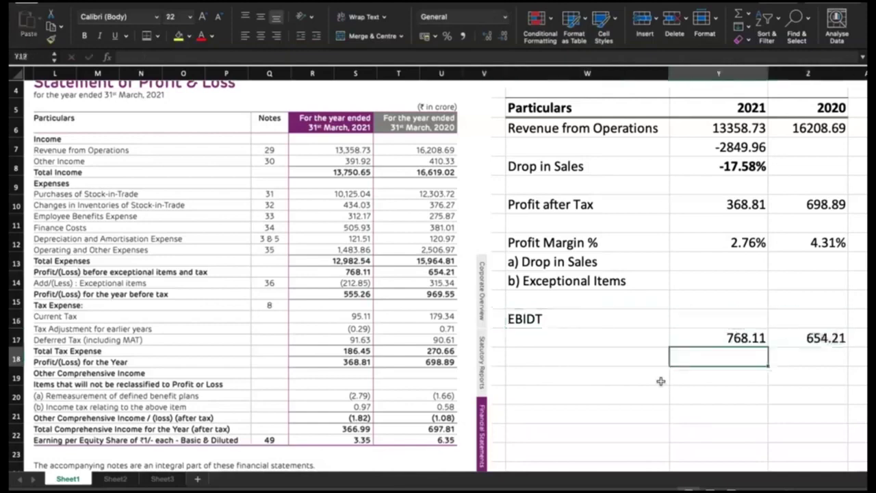
Step: Label the moved values "PBEIAT" in W17
key(Up)
key(Left)
text(pb)
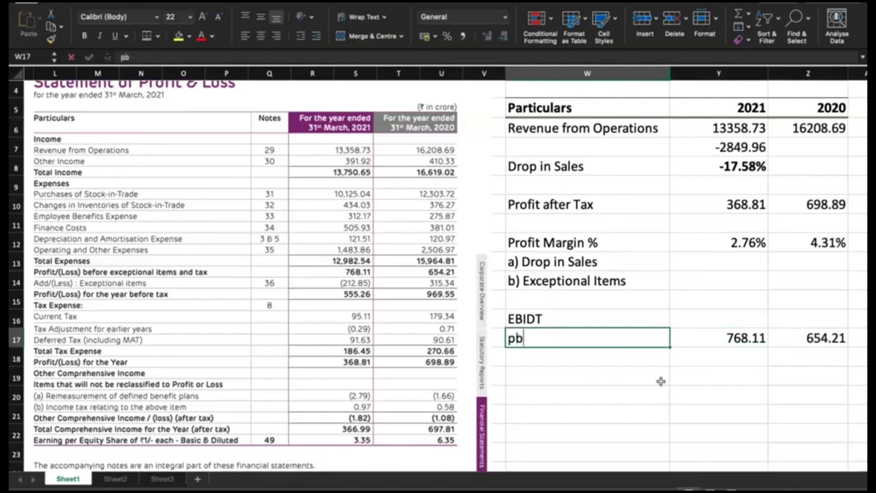
key(BackSpace)
key(BackSpace)
text(PB)
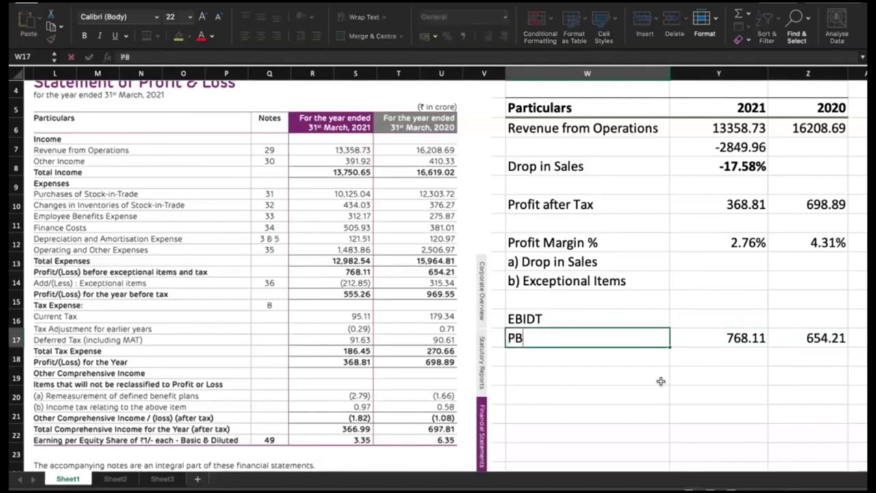
text(EI)
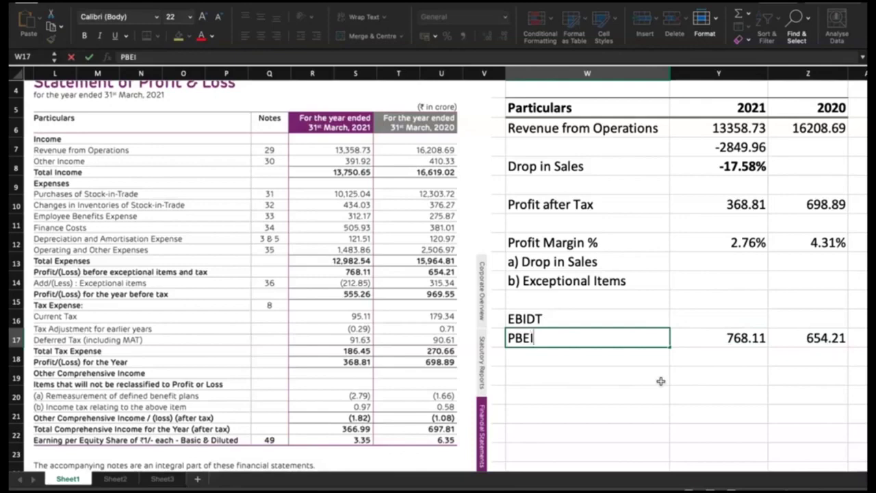
text(AT)
key(Return)
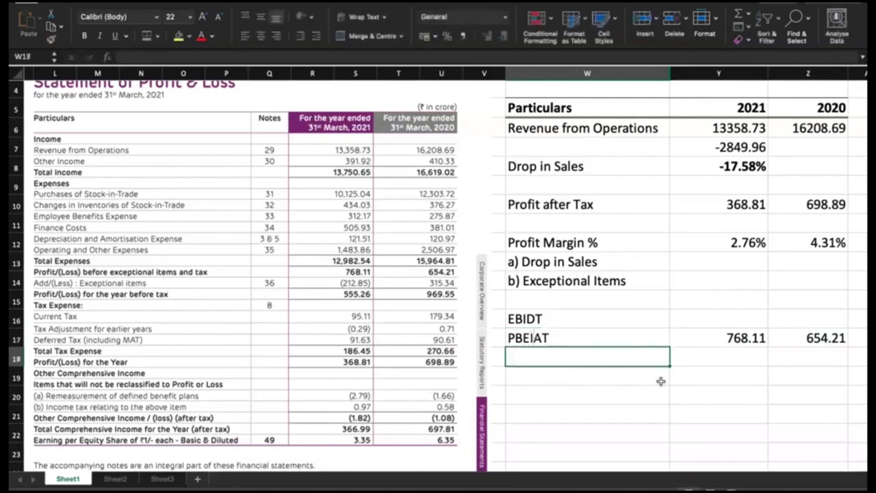
Step: Add a DA row in row 18 with 121.51 for 2021 and 120.97 for 2020
text(DA)
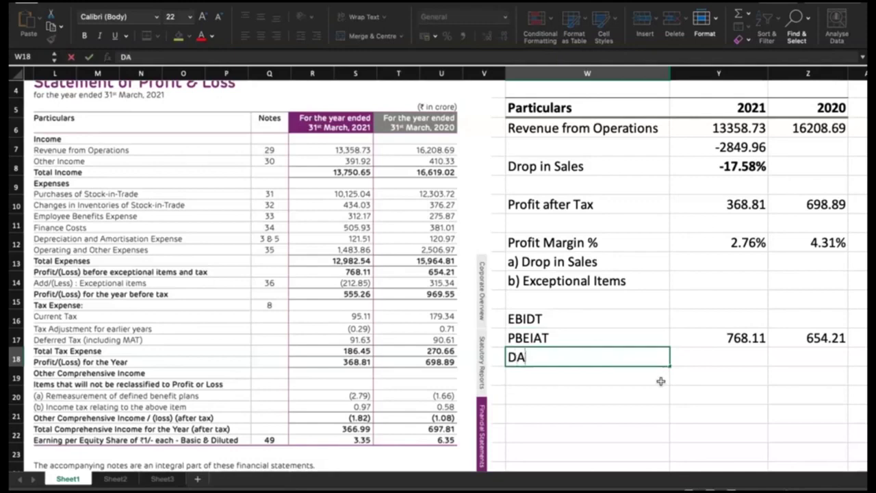
key(Tab)
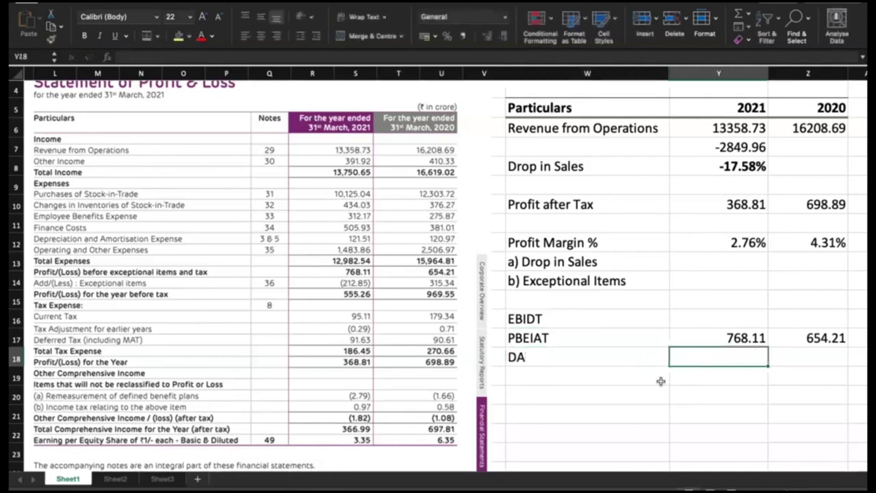
text(121.5)
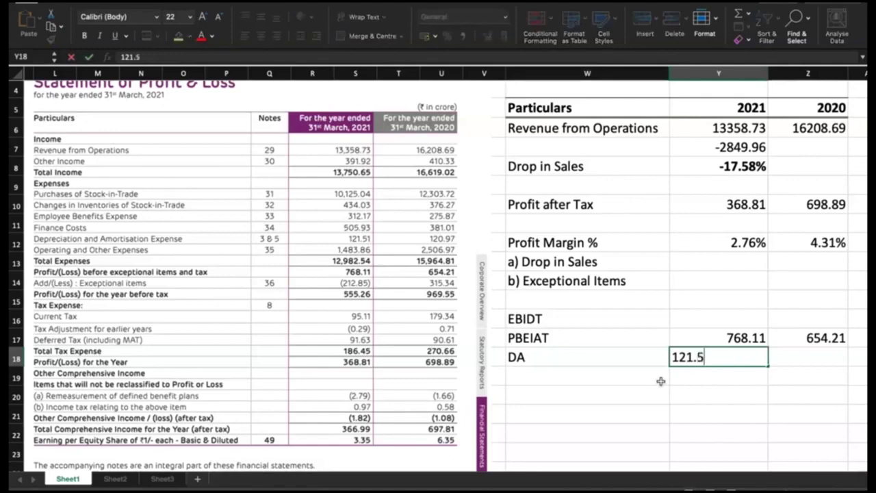
text(1)
key(Tab)
text(1)
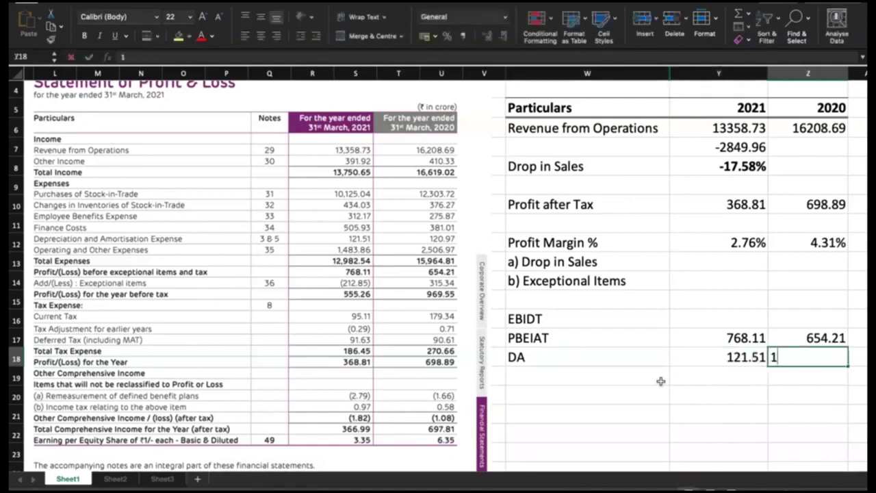
text(20.97)
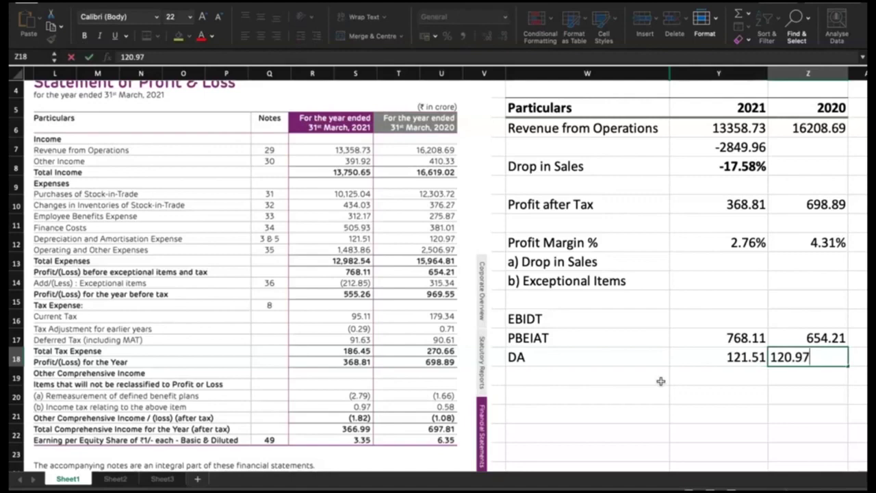
key(Return)
Step: Add an FC row in row 19 with 505.93 for 2021 and 381.01 for 2020
click(661, 381)
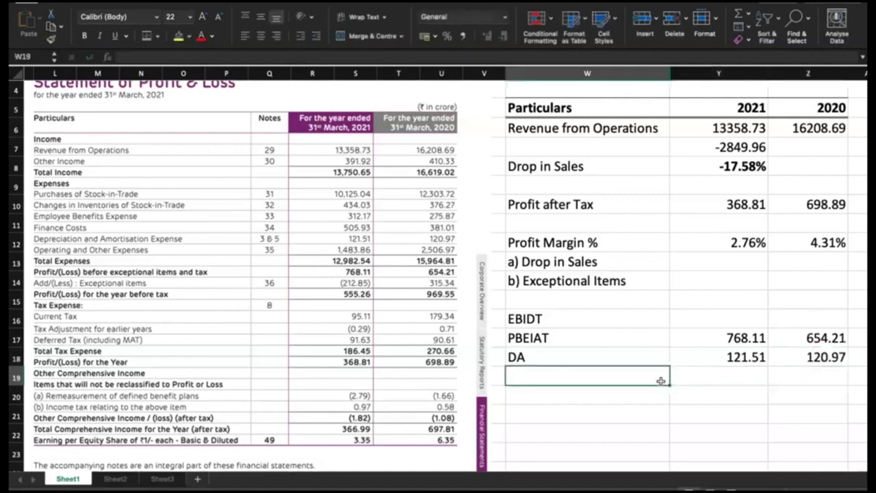
text(FC)
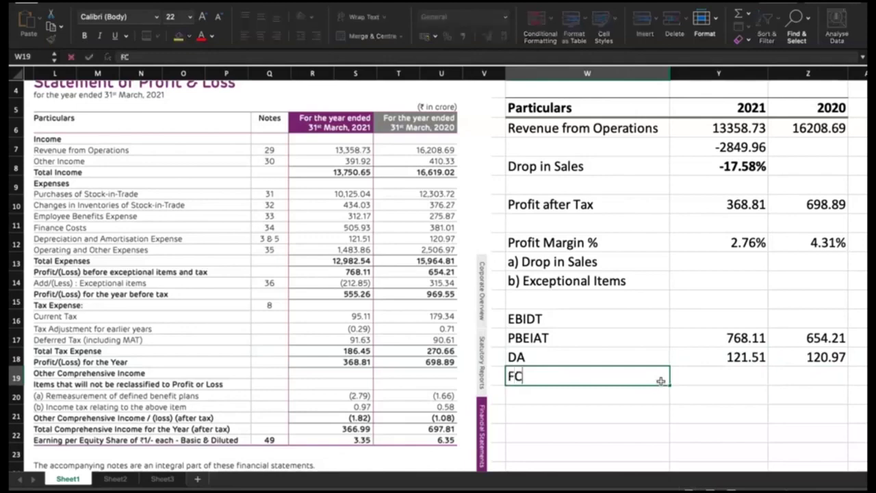
key(Tab)
text(505.8)
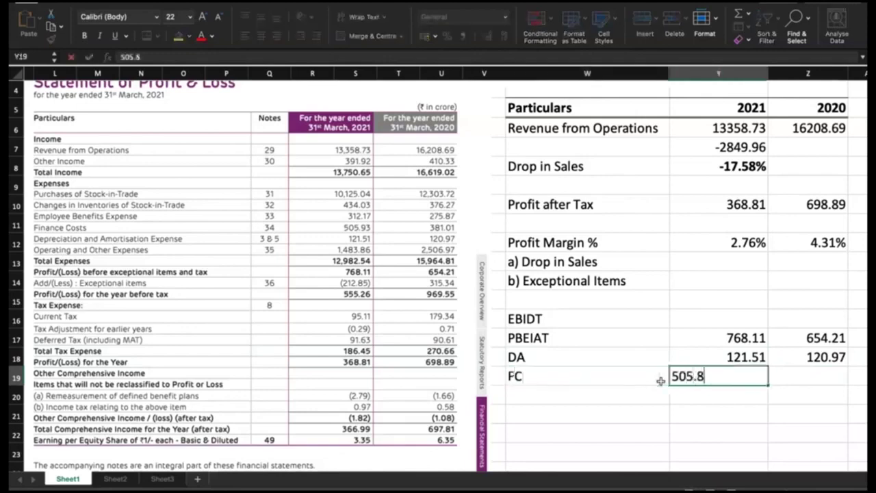
key(BackSpace)
text(93)
key(Tab)
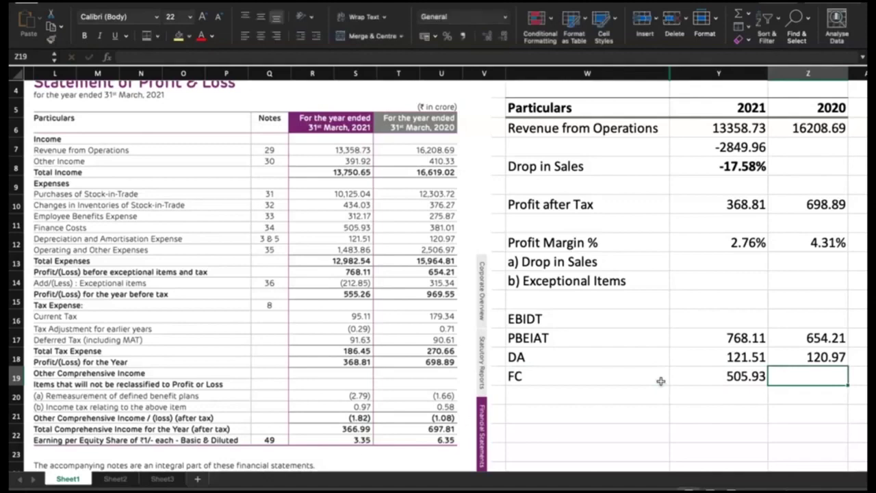
text(381.0)
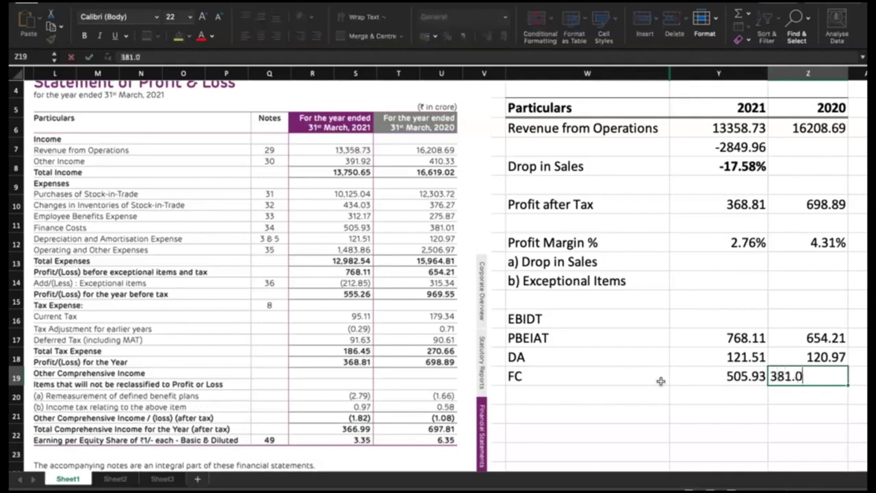
text(1)
key(Return)
Step: Underline the 2021 and 2020 FC values in Y19:Z19
key(Up)
key(Left)
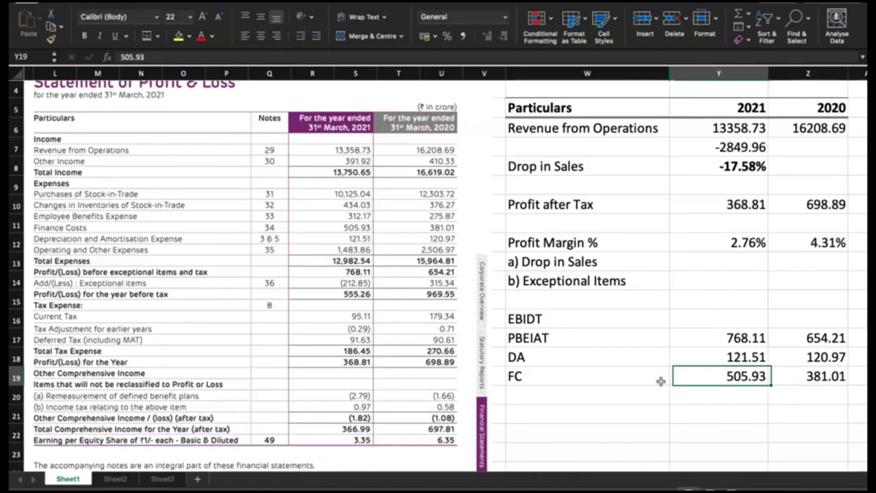
key(shift+Right)
key(super+u)
Step: Total Y17:Y19 with a SUM formula in Y20 and copy it to Z20 for 2020
key(Down)
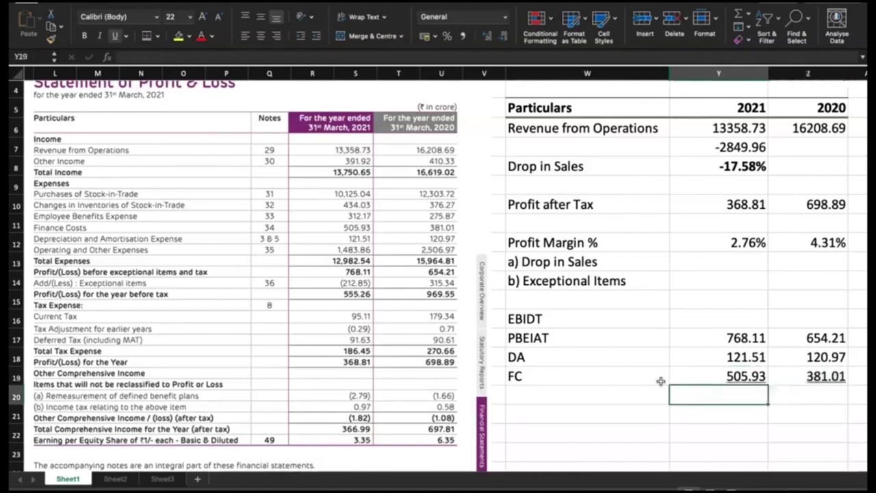
click(738, 14)
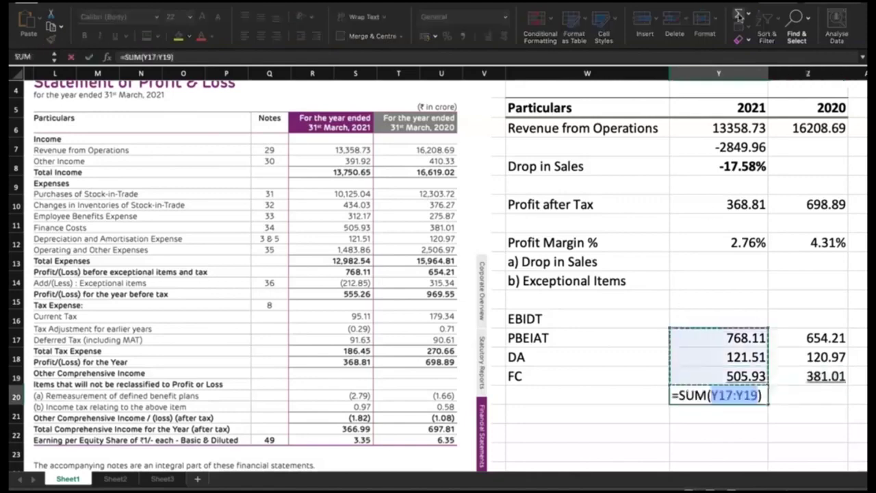
key(Return)
key(Up)
key(super+c)
key(Right)
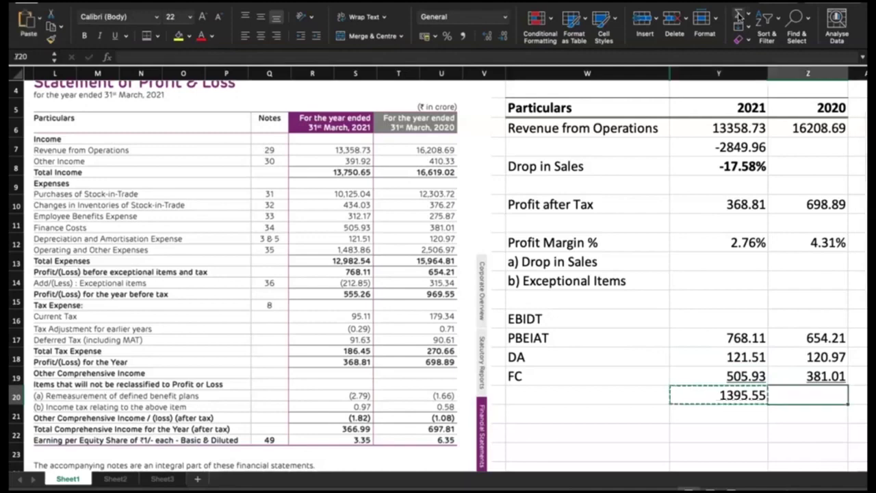
key(super+v)
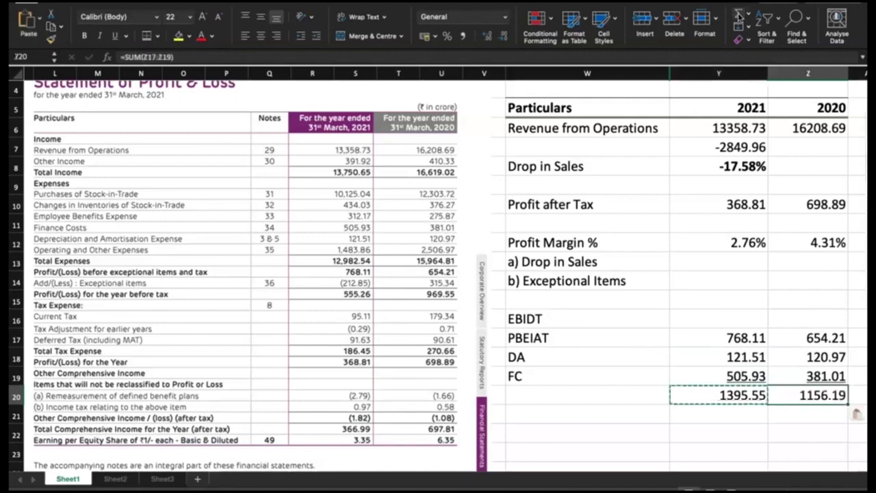
key(Escape)
Step: Label the totals row "EBIDTA" in W20
key(Left)
key(Left)
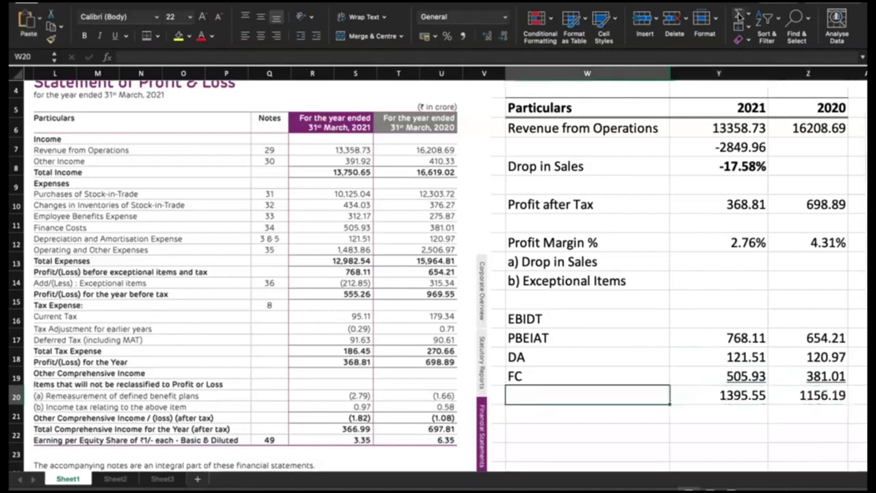
text(eb)
key(BackSpace)
key(BackSpace)
key(BackSpace)
text(E)
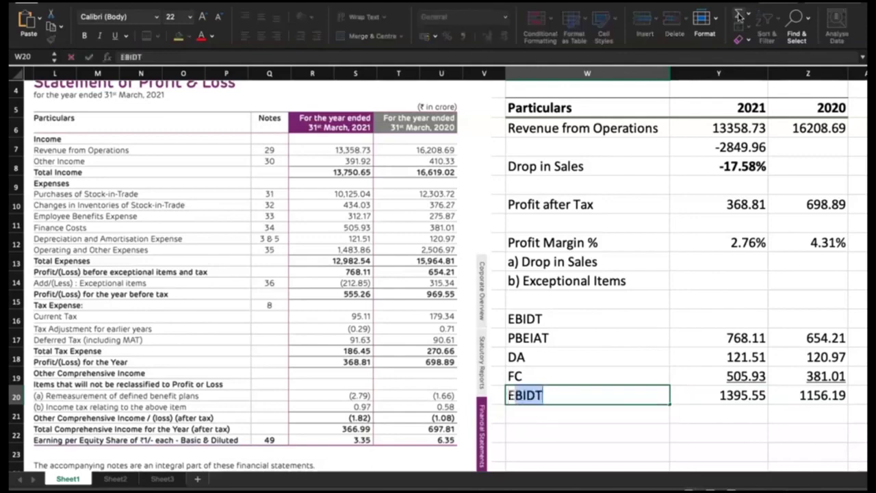
text(BIDTA)
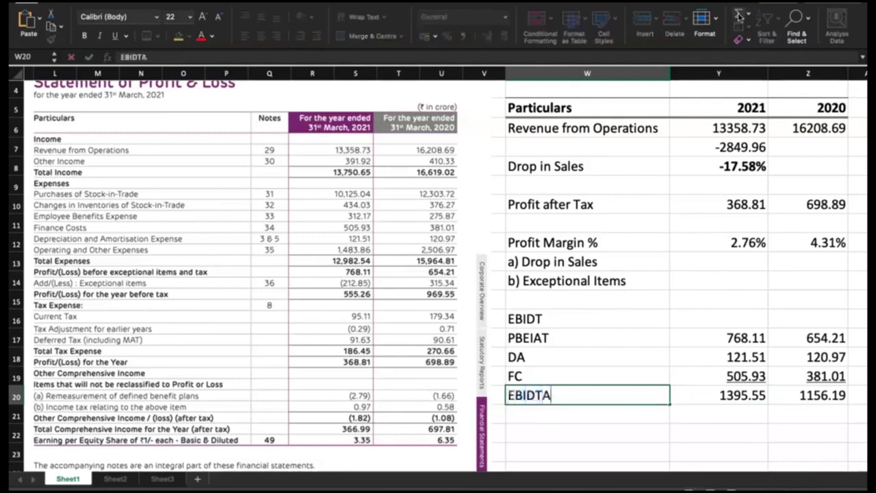
key(Return)
Step: Make the EBIDTA label and its two totals in row 20 bold
key(Up)
key(shift+Right)
key(shift+Right)
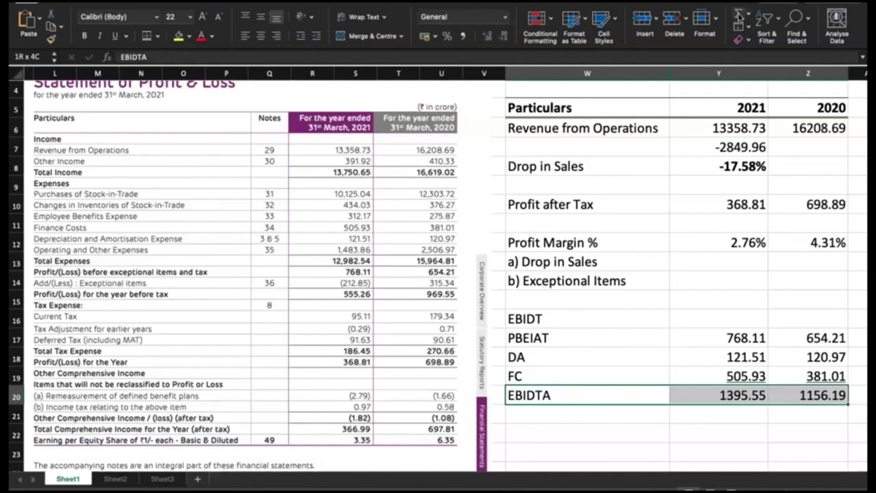
key(super+b)
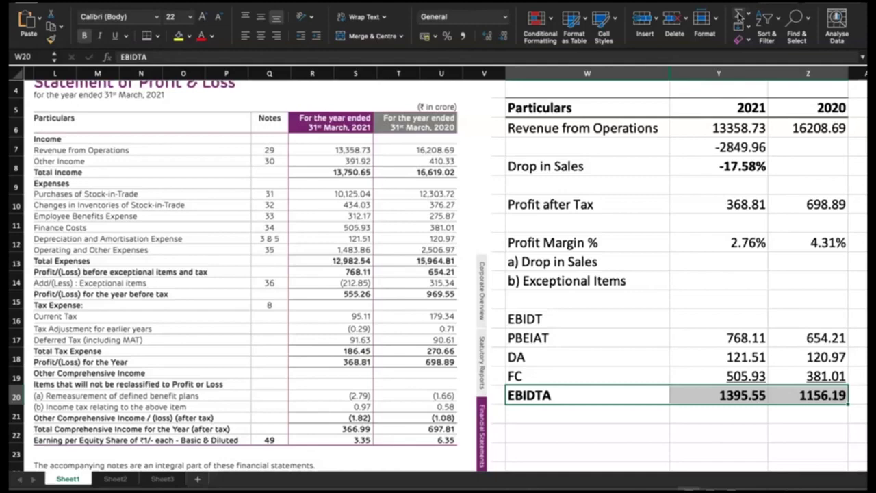
Step: Add a bold "EBIDTA %" label in W22, two rows below the EBIDTA label
click(588, 414)
click(587, 432)
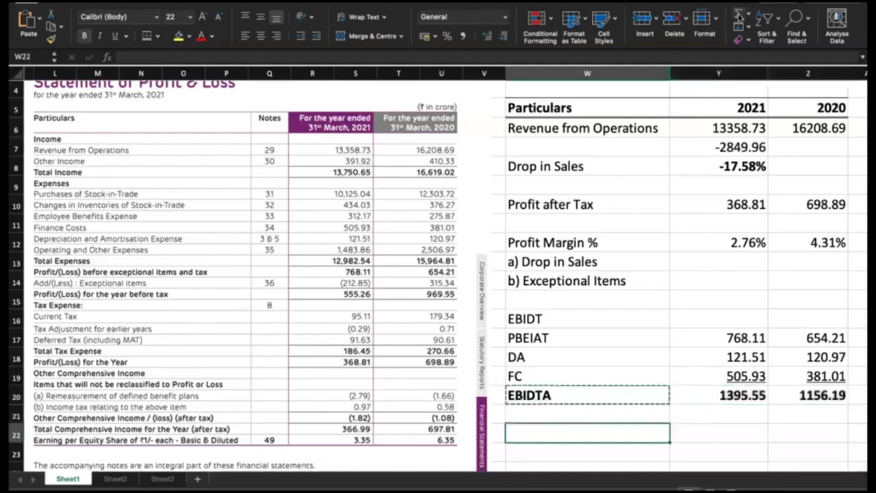
text(EBIDTA %)
key(Tab)
Step: Calculate the 2021 EBIDTA % in Y22 by dividing EBIDTA by revenue from operations with =Y20/Y6
text(=)
key(Up)
key(Up)
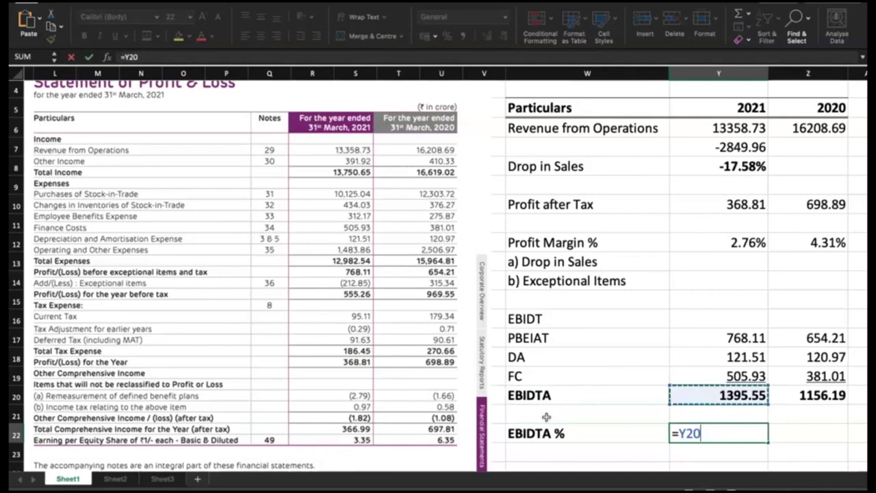
text(/)
key(Up)
key(Up)
key(Up)
key(Up)
key(Up)
key(Up)
key(Up)
key(Up)
key(Up)
key(Up)
key(Up)
key(Up)
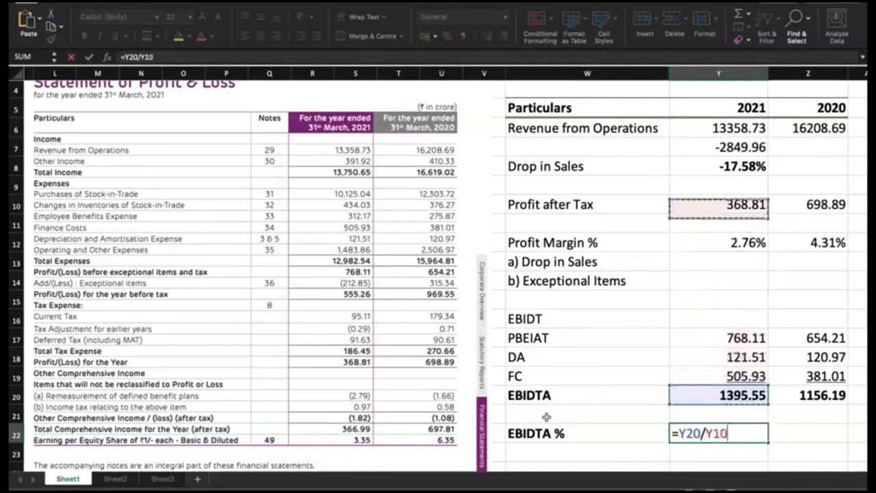
key(Up)
key(Up)
key(Up)
key(Up)
key(Return)
Step: Format the 2021 EBIDTA % in Y22 as a percentage with two decimal places
key(Up)
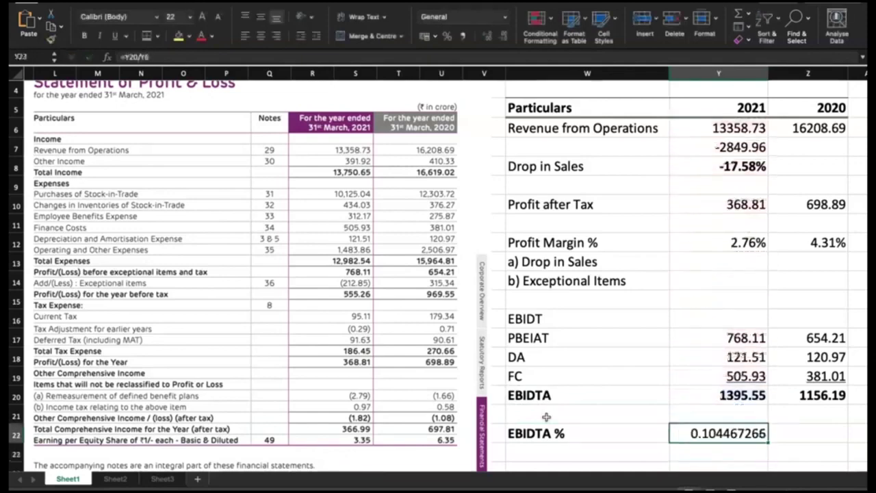
click(447, 37)
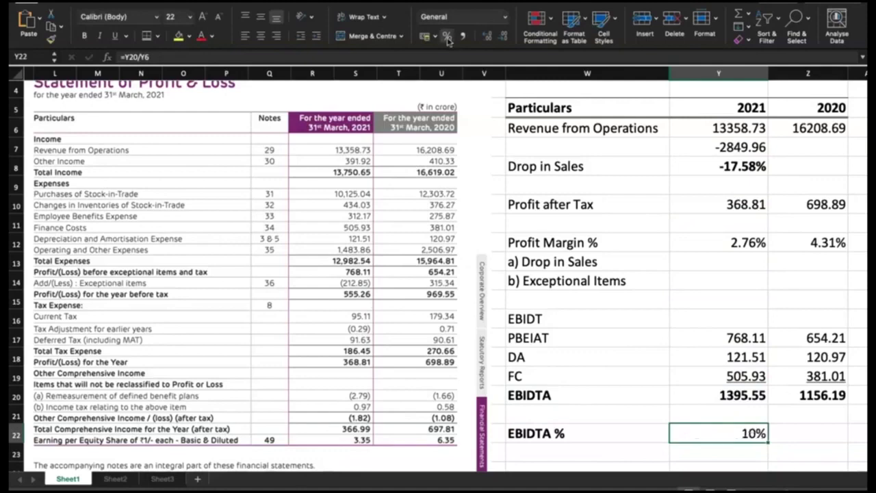
click(488, 38)
click(489, 37)
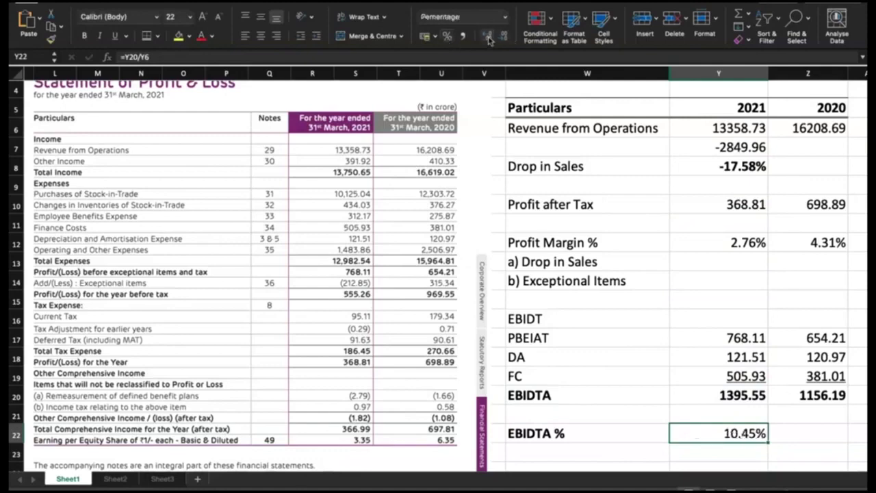
Step: Copy the 2021 EBIDTA % formula into the 2020 column in Z22
key(super+c)
key(Right)
key(super+v)
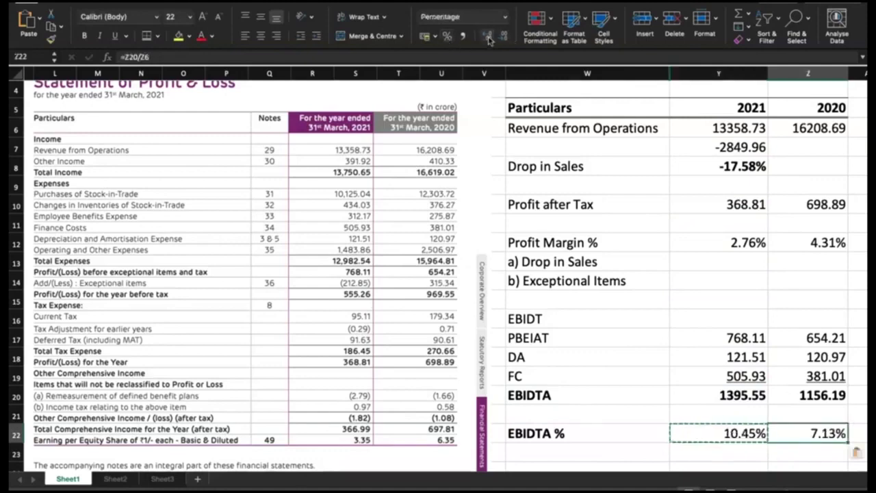
key(Escape)
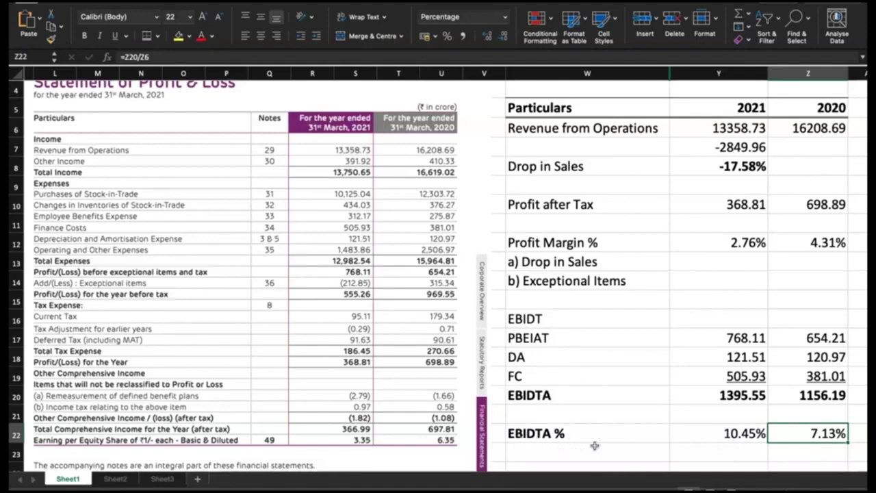
Step: Review the 2021 EBIDTA and revenue from operations, and compare the EBIDTA % cells for 2021 and 2020
click(731, 395)
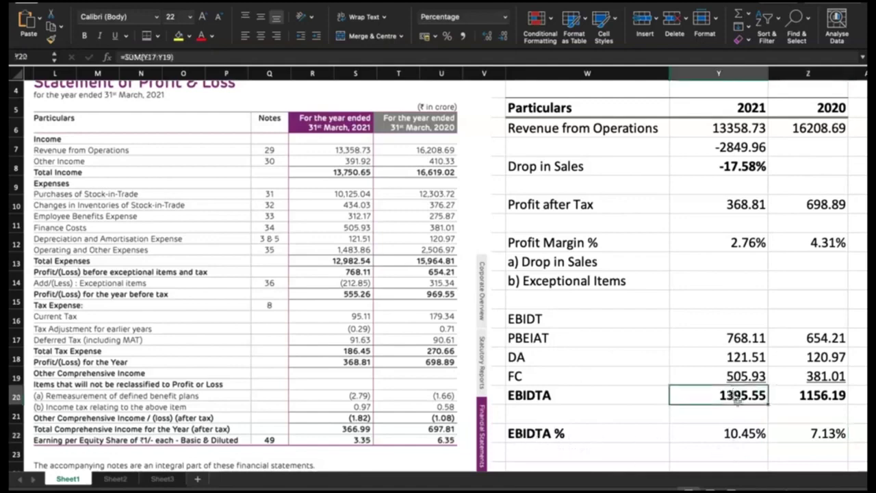
click(723, 128)
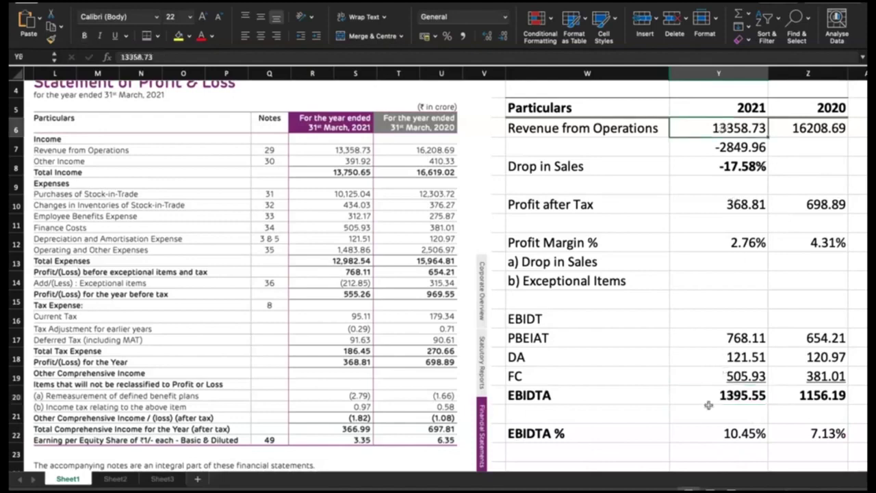
click(715, 432)
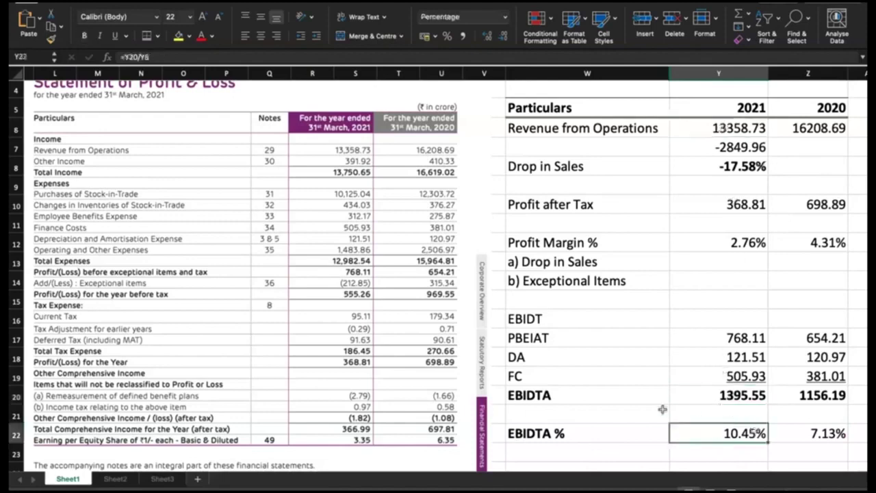
click(799, 432)
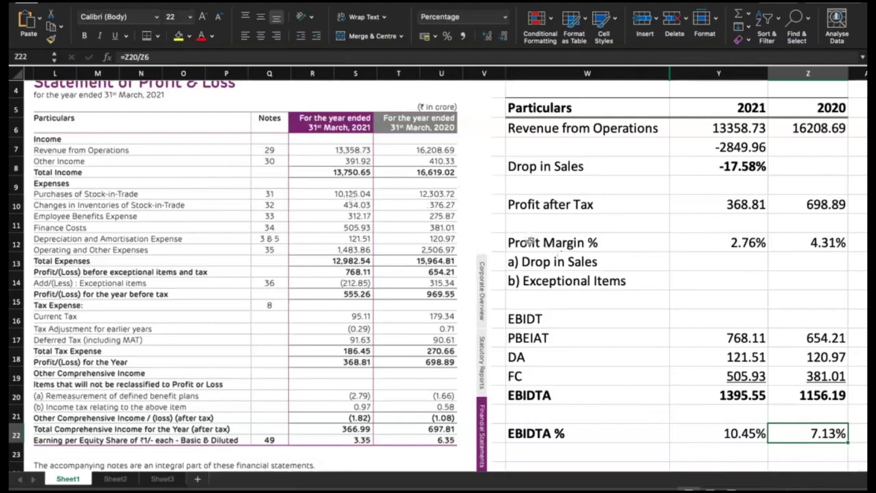
Step: Bold the Profit Margin % block with its two reasons in W12:Z14 and the EBIDTA % values in Y22:Z22
drag(531, 243, 785, 274)
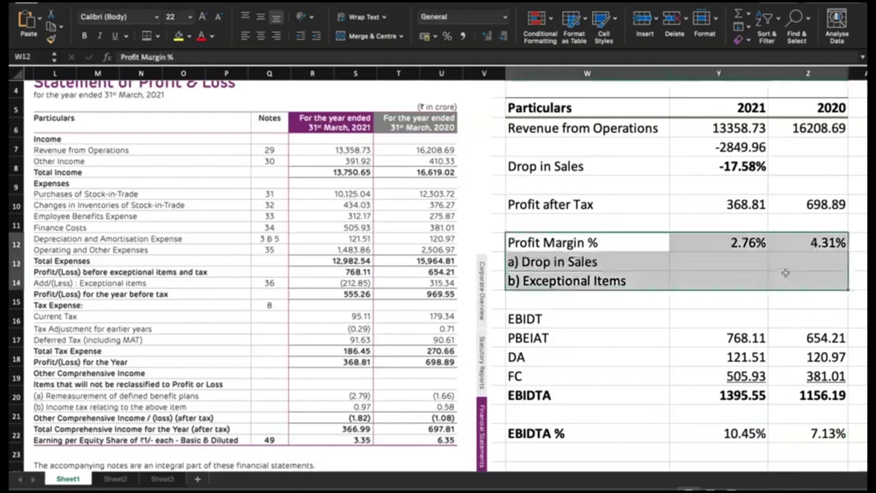
key(super+b)
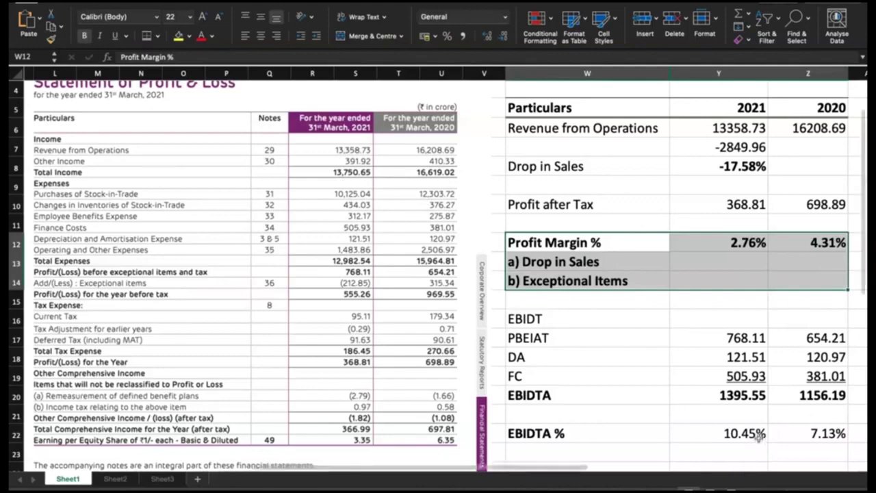
drag(755, 435, 820, 433)
key(super+b)
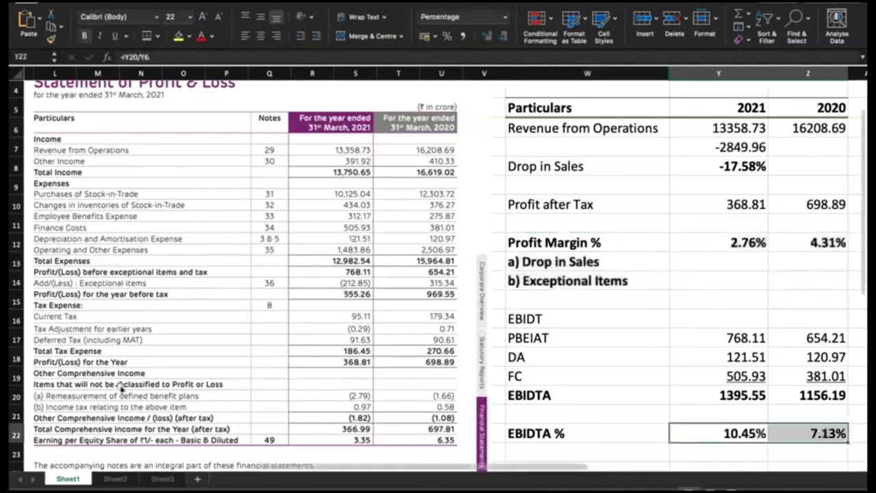
Step: Enlarge the balance sheet picture at the start of the sheet by extending its lower-right corner outward
scroll(232, 199, up, 1)
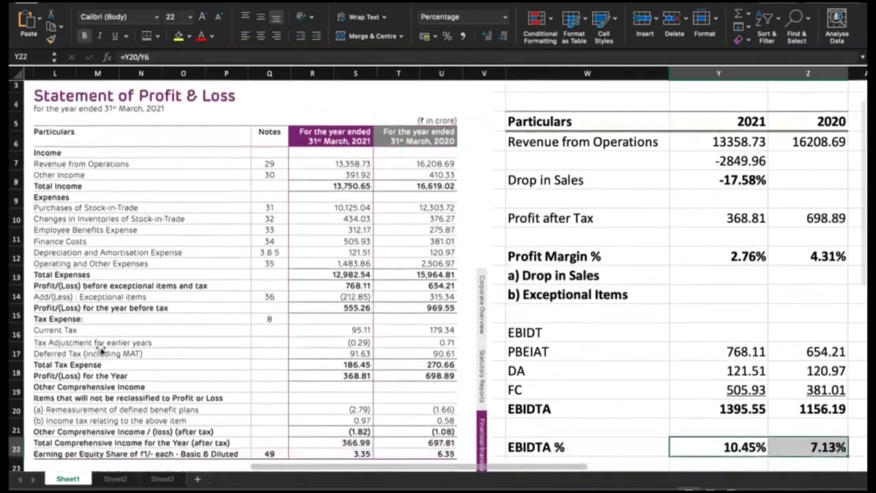
scroll(101, 348, down, 1)
scroll(102, 349, down, 10)
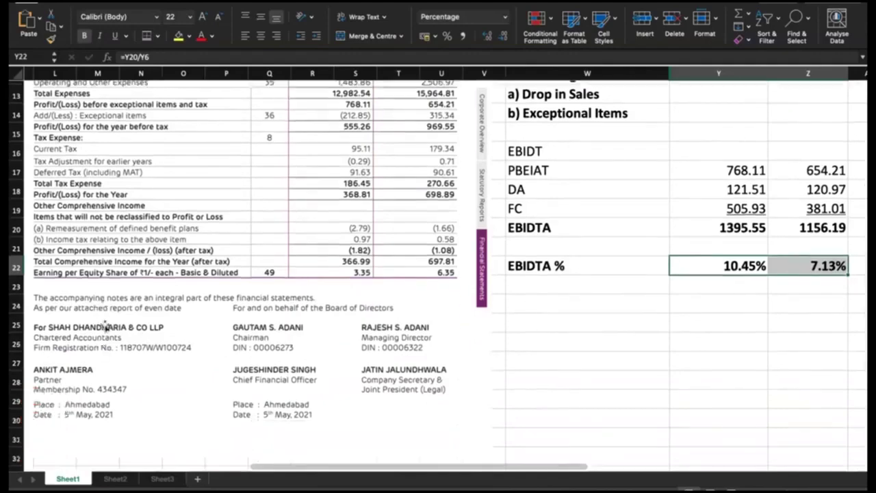
scroll(106, 311, up, 13)
scroll(106, 312, left, 2)
scroll(107, 310, left, 8)
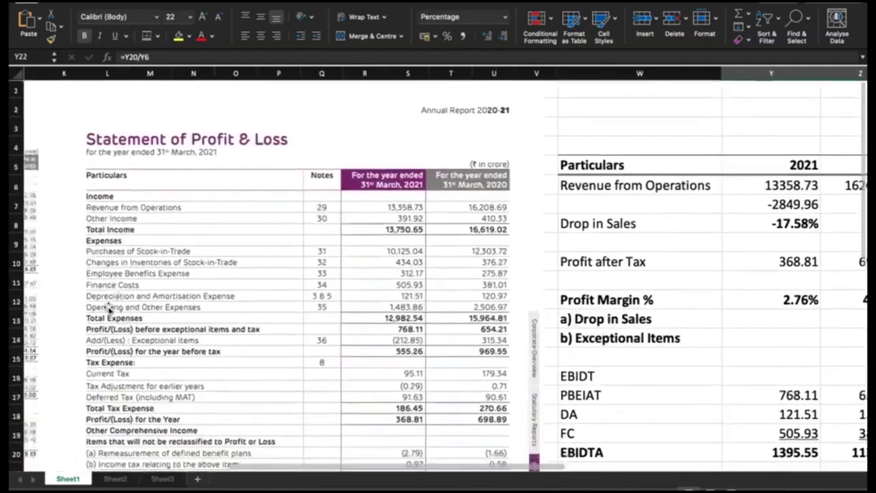
scroll(108, 309, down, 3)
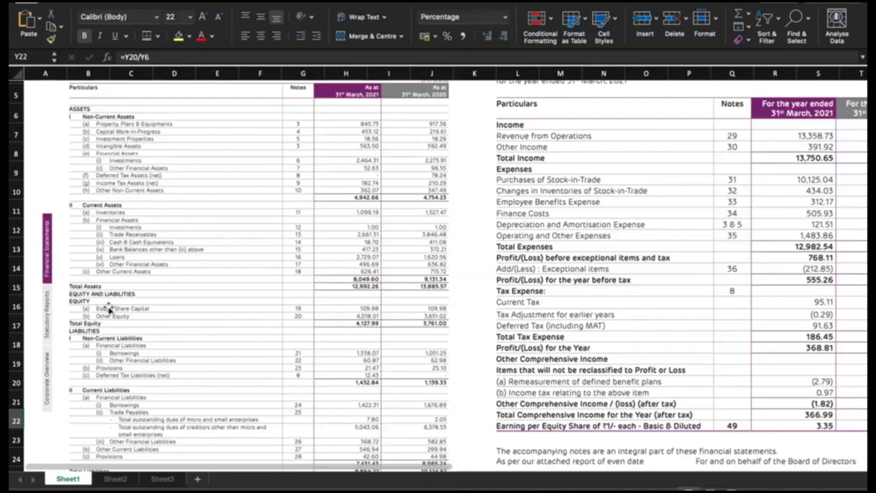
click(178, 301)
scroll(318, 283, down, 5)
scroll(398, 354, down, 5)
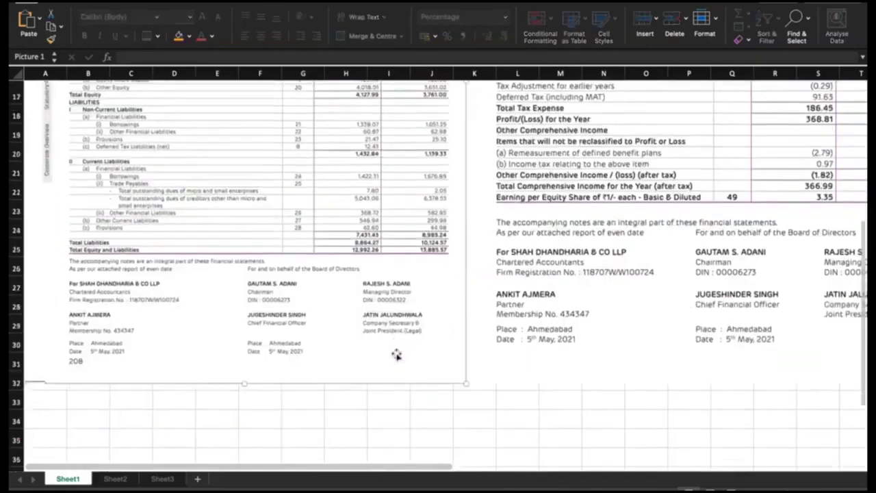
drag(463, 335, 503, 383)
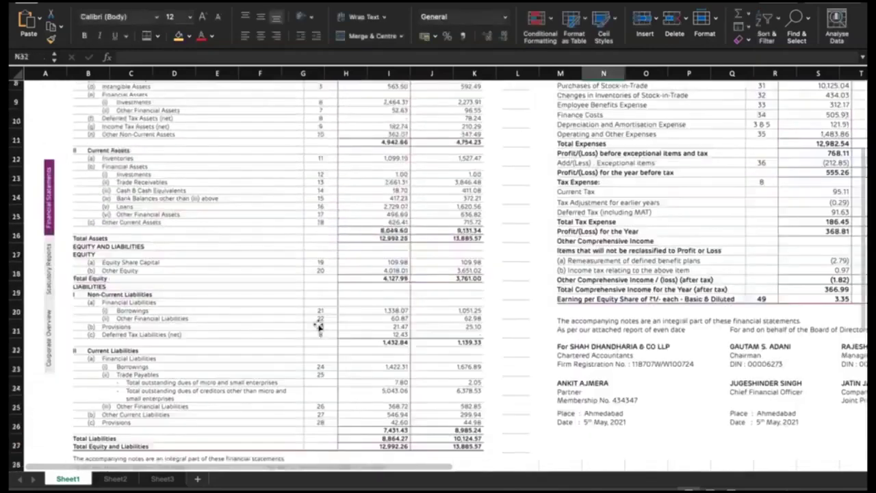
Step: Examine the current assets and current liabilities totals for 2021 and 2020 in the balance sheet
scroll(319, 327, down, 1)
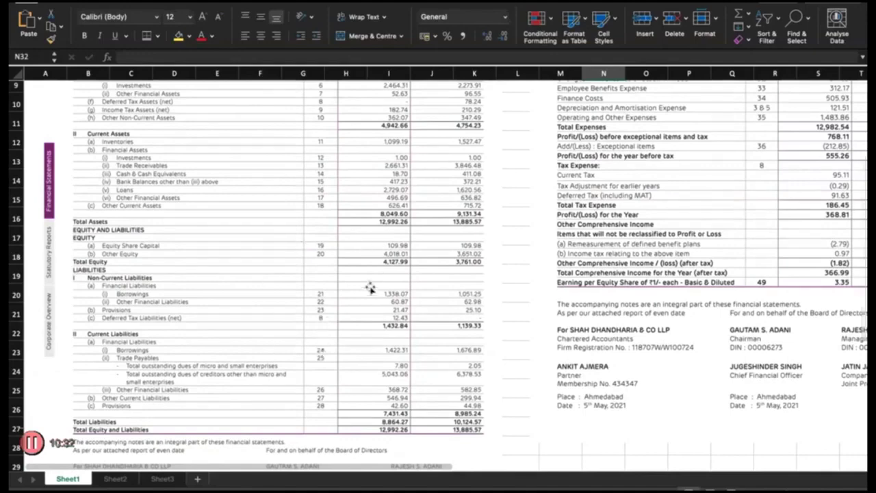
scroll(370, 291, down, 3)
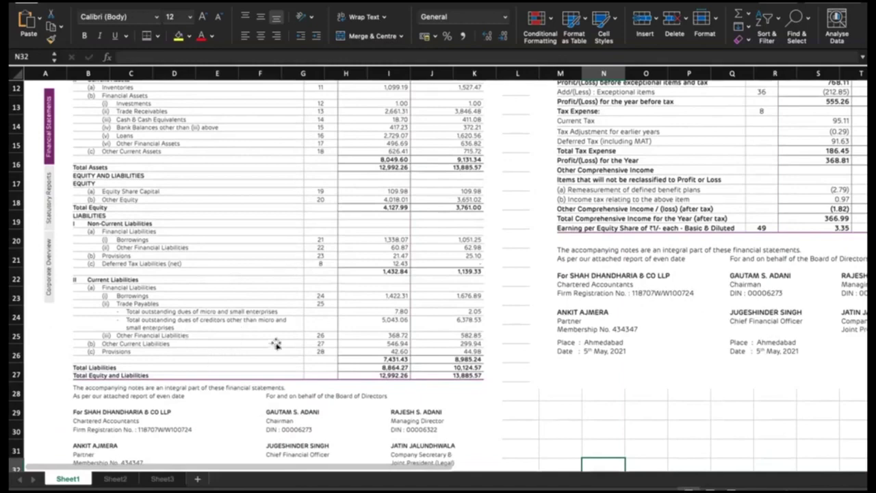
scroll(283, 319, up, 1)
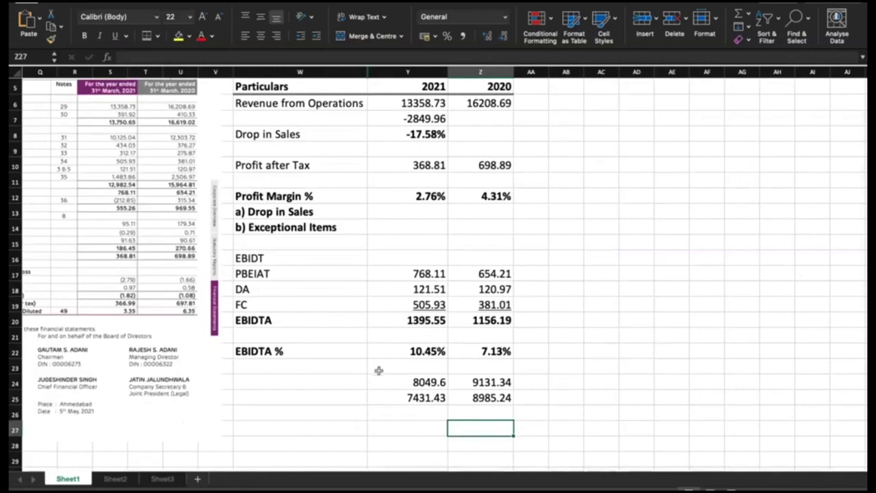
Step: Apply comma style to the figures in Y24:Z25 and label their rows "Current Assets" in W24 and "Current Liabilities" in W25
drag(421, 380, 478, 397)
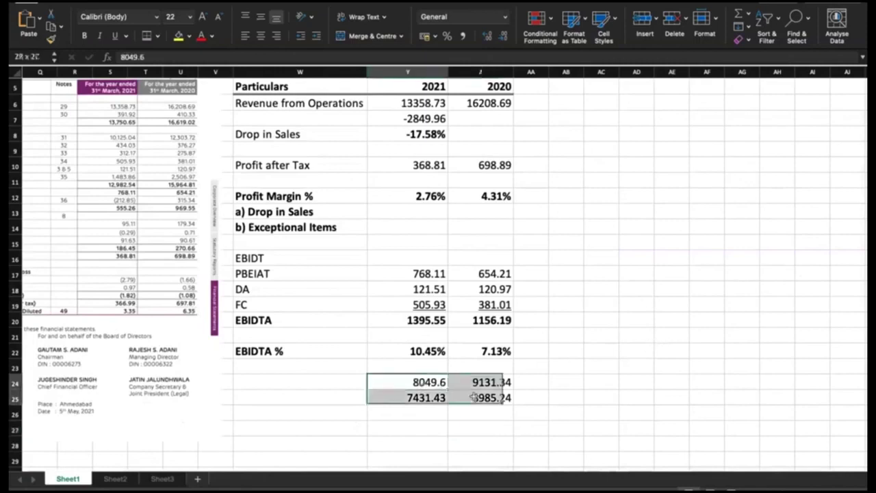
click(427, 37)
click(309, 385)
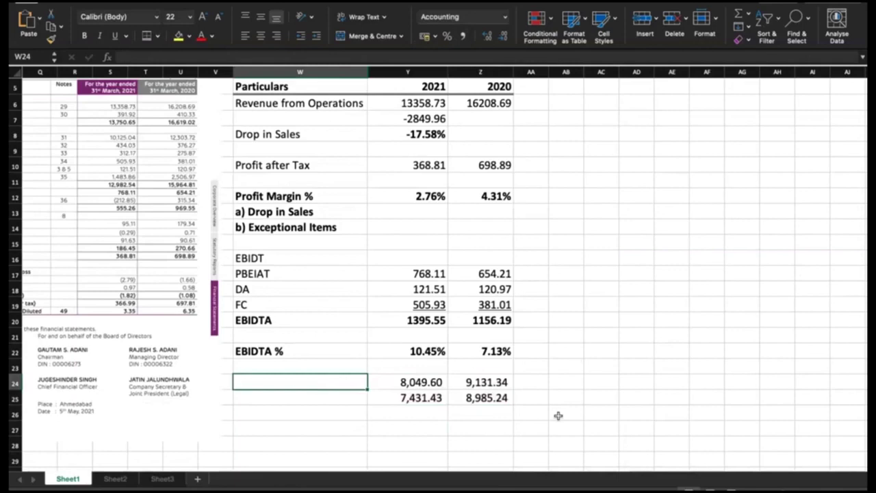
text(CUR)
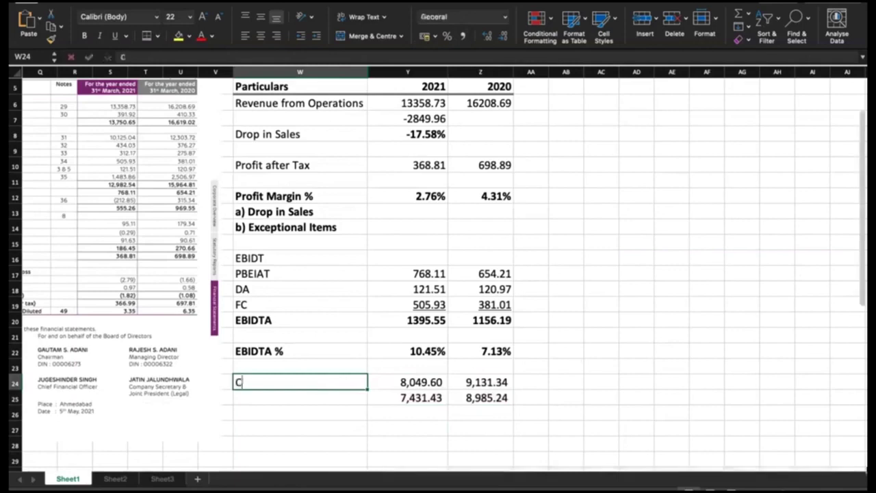
key(BackSpace)
key(BackSpace)
text(urr)
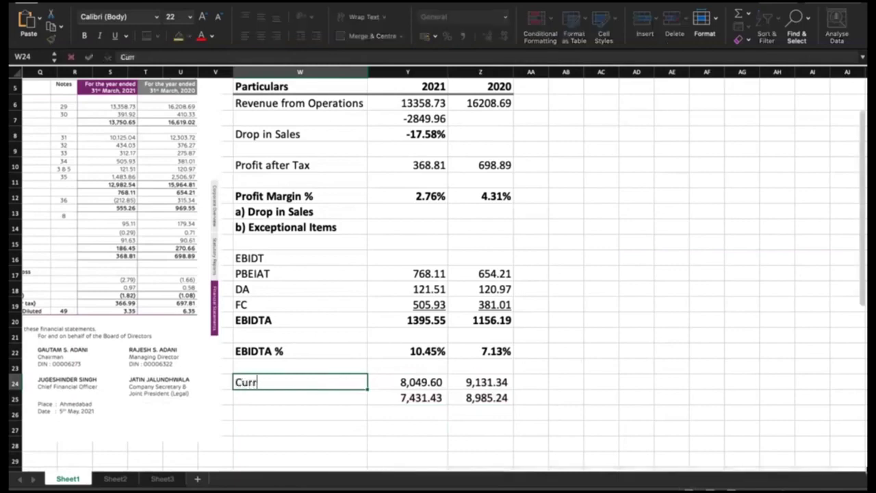
text(ent Assets)
key(Return)
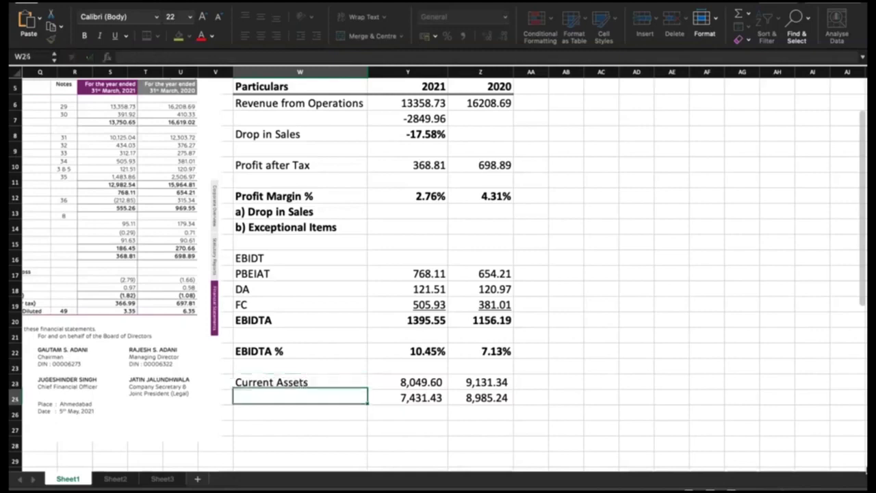
text(Current Li)
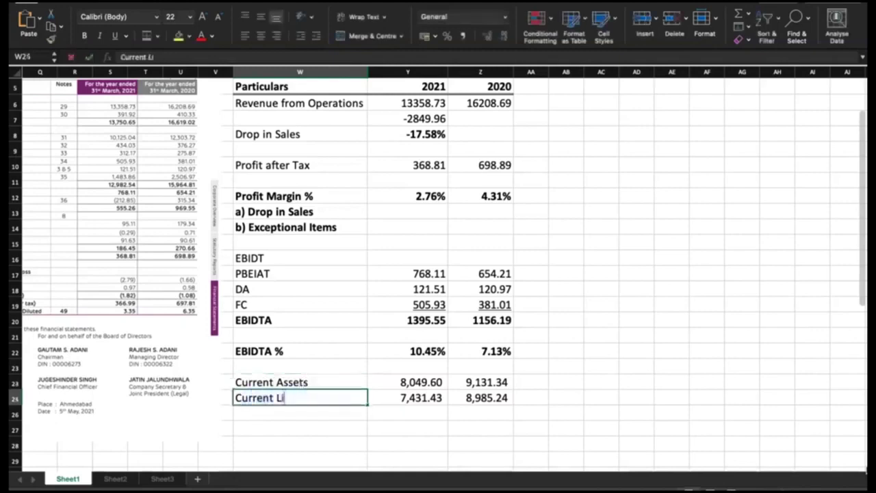
text(abilities)
key(Return)
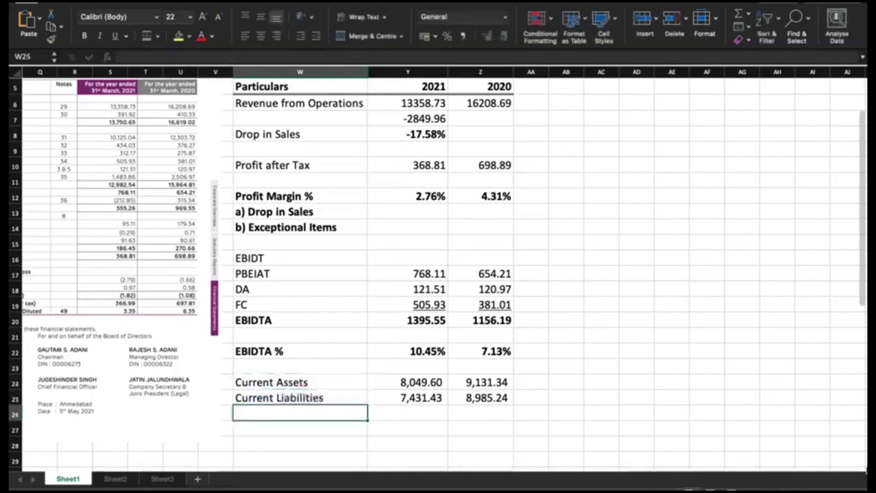
Step: Add the label "Net Working Capital" in W26, directly below Current Liabilities
text(N)
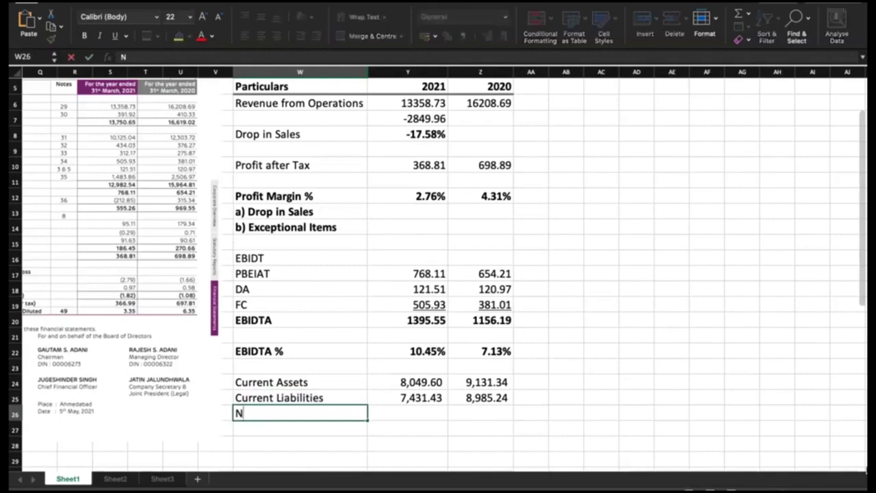
text(et Work)
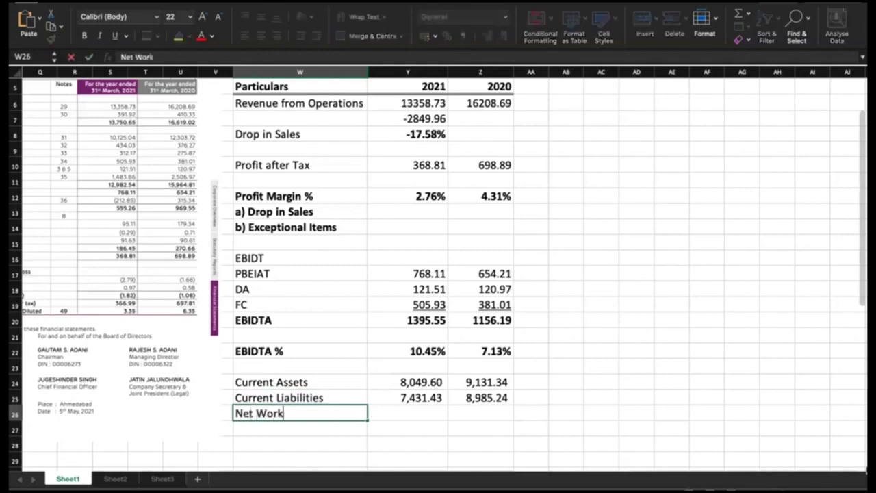
text(ing Capital)
key(Return)
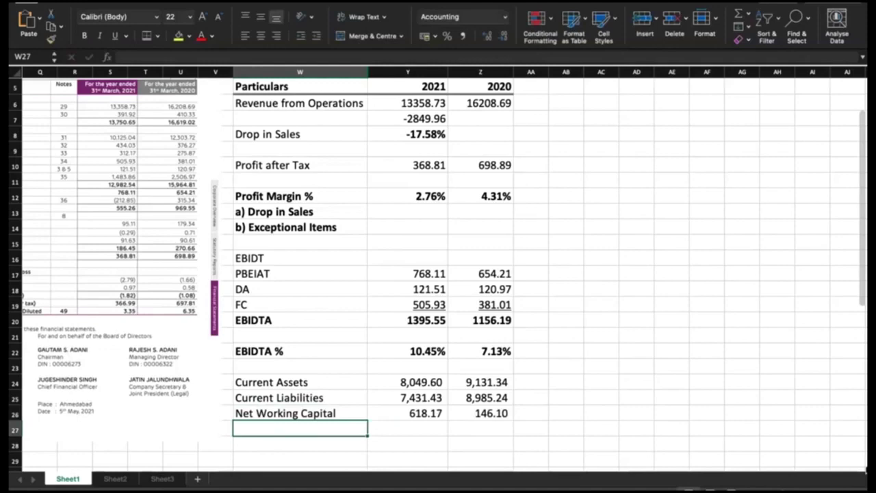
Step: Add the label "Current Ratio" in W28, leaving an empty row below Net Working Capital
key(Return)
text(Curren)
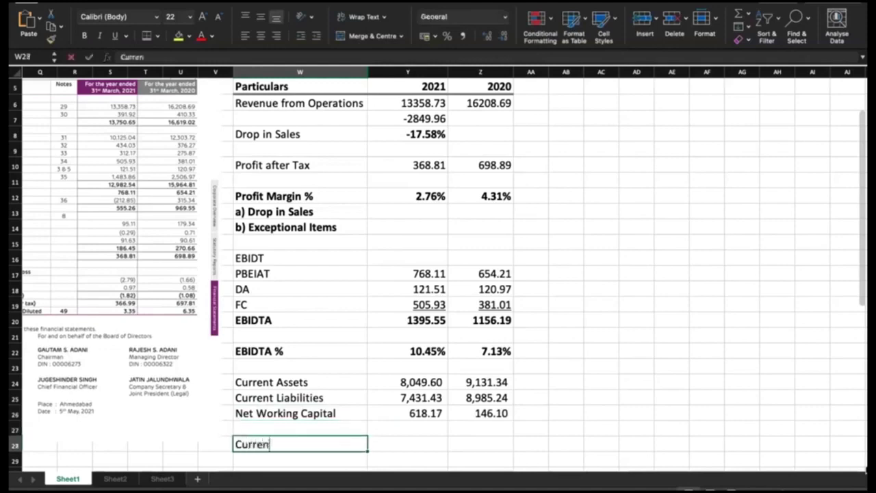
text(t Ratio)
key(Tab)
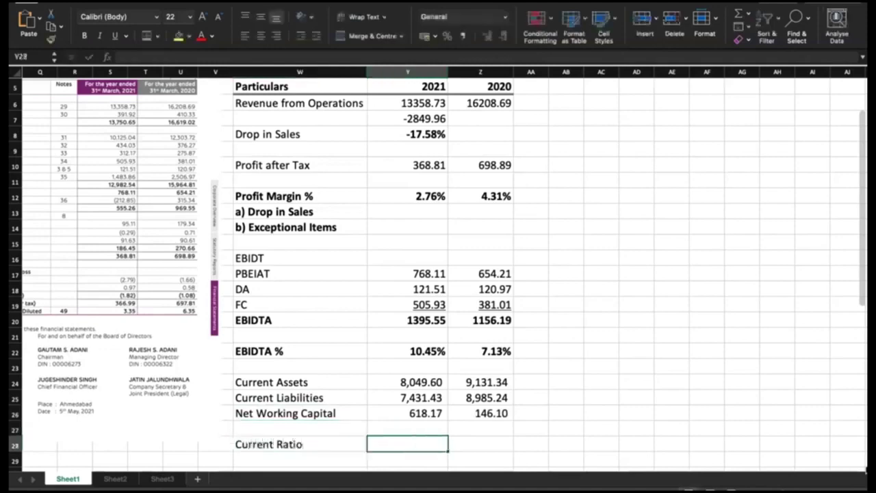
Step: Calculate the 2021 current ratio in Y28 by dividing current assets by current liabilities with =Y24/Y25
text(=)
key(Up)
key(Up)
key(Up)
key(Up)
text(/)
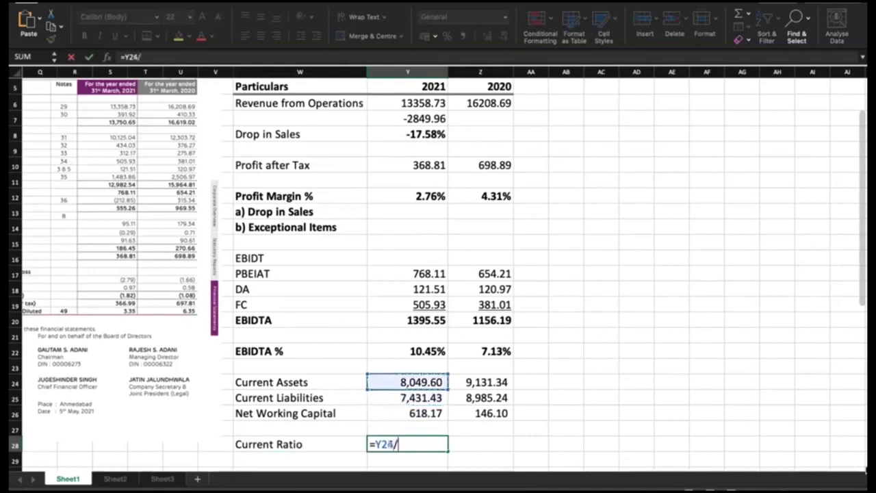
key(Up)
key(Up)
key(Up)
key(ctrl+Return)
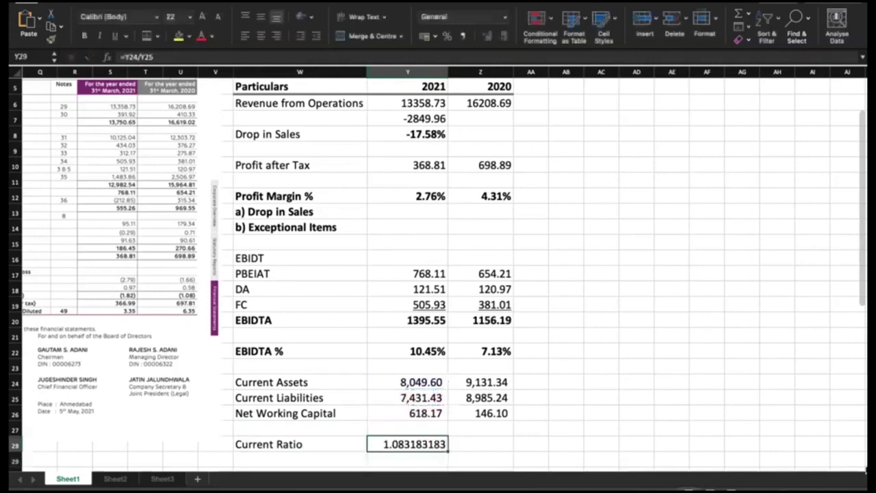
Step: Apply comma style to the 2021 current ratio in Y28 and copy it into the 2020 column in Z28
click(463, 37)
key(ctrl+c)
key(Right)
key(ctrl+v)
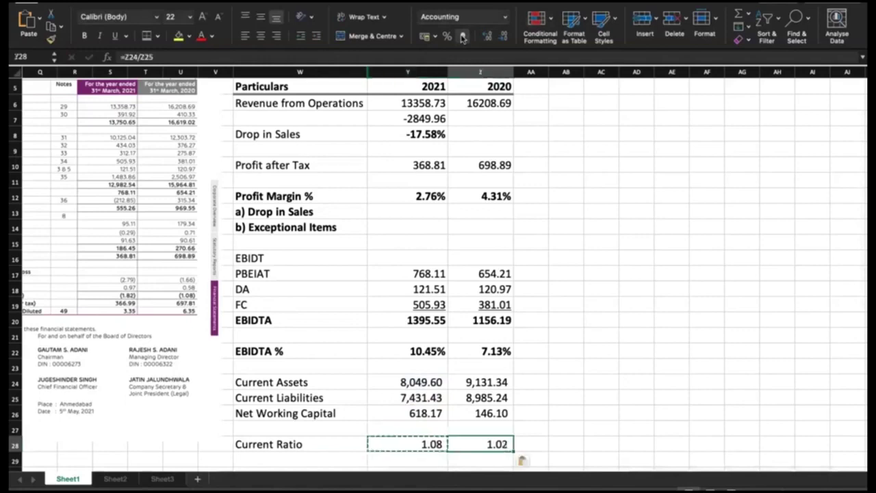
key(Escape)
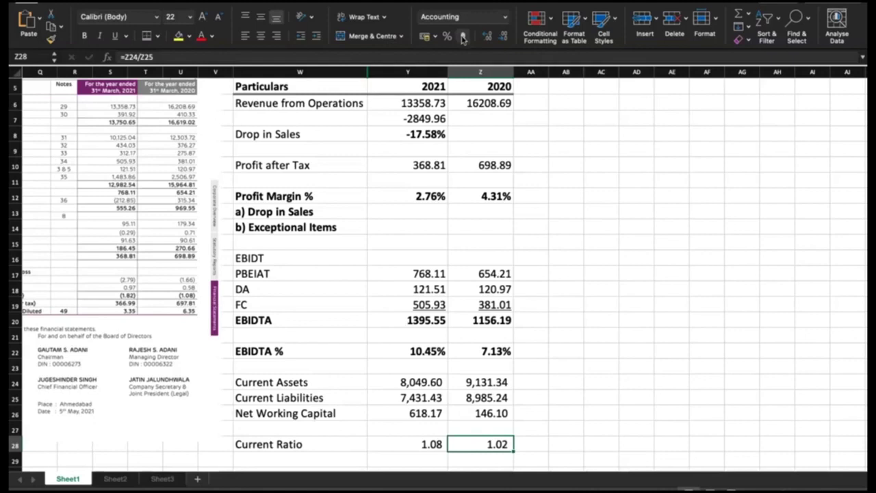
Step: Compare the net working capital of 2020 and 2021 and inspect the formulas in Z26 and Y26
drag(348, 413, 492, 416)
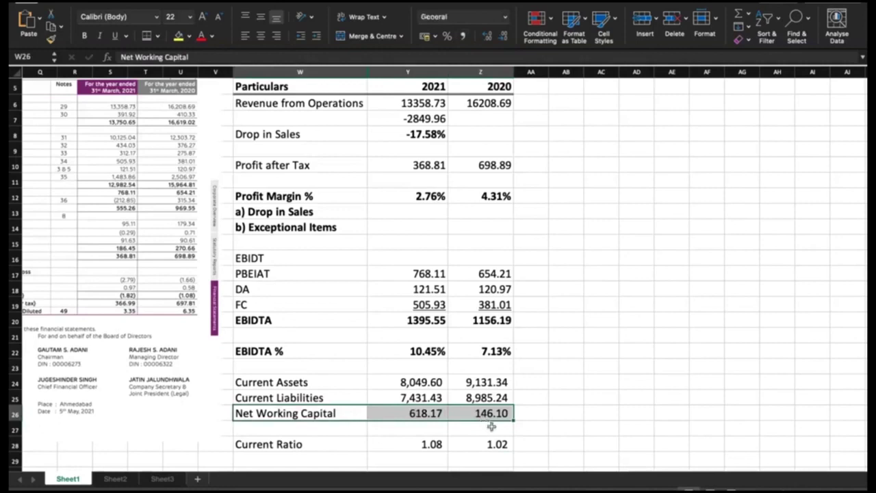
click(487, 413)
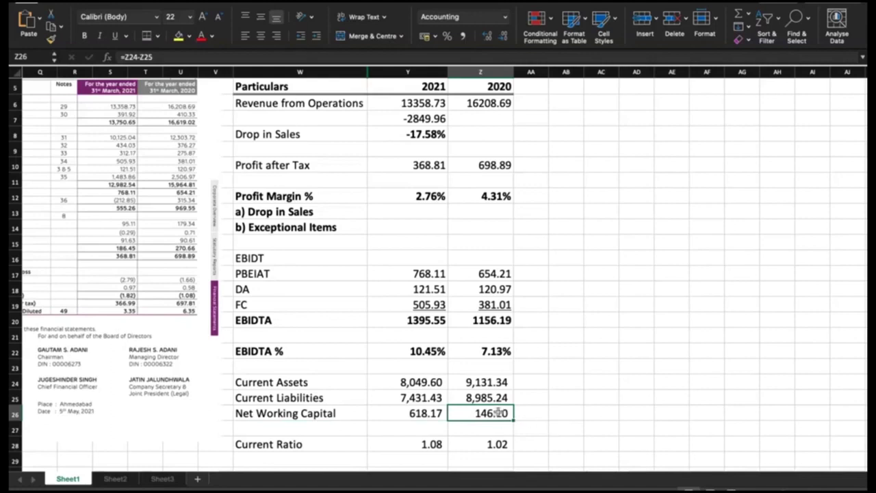
click(412, 415)
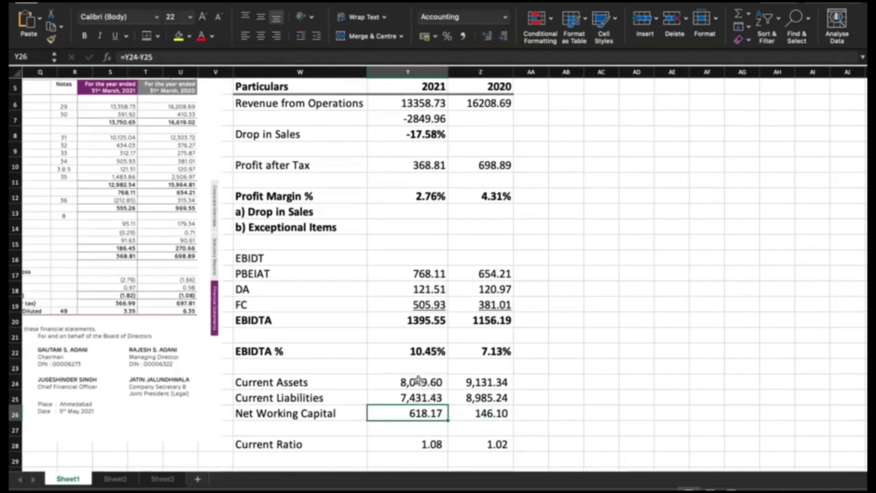
Step: Compare current assets, current liabilities and net working capital for 2021 and 2020 in Y24:Z26, inspecting each cell's contents
super+click(418, 382)
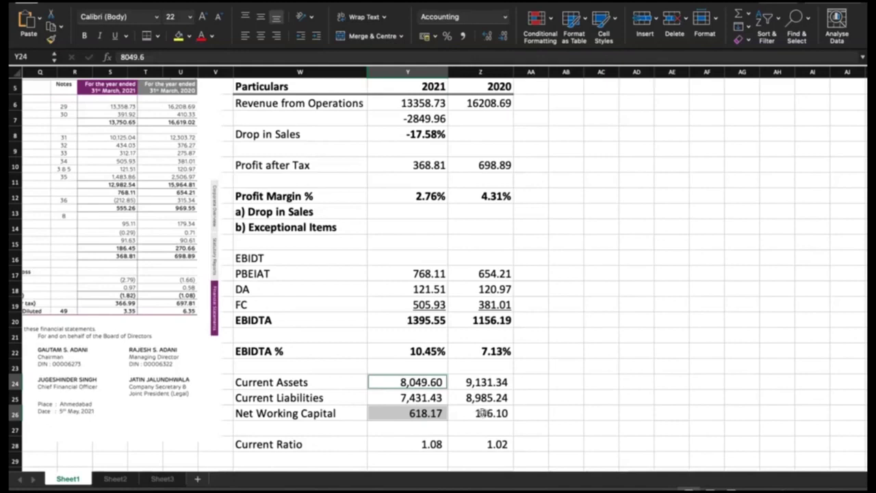
click(432, 397)
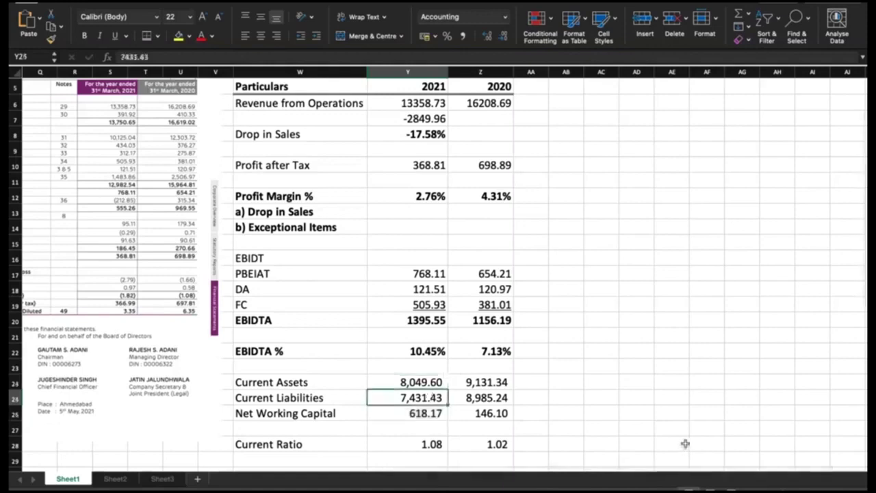
click(433, 415)
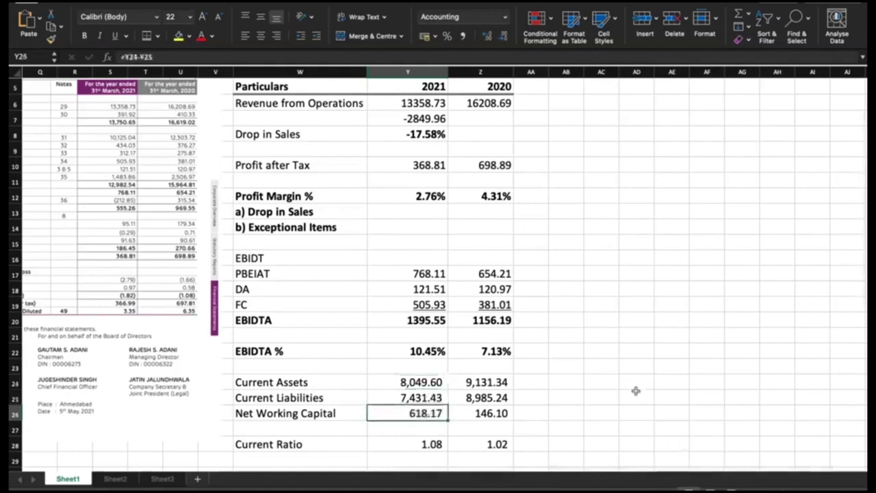
click(492, 415)
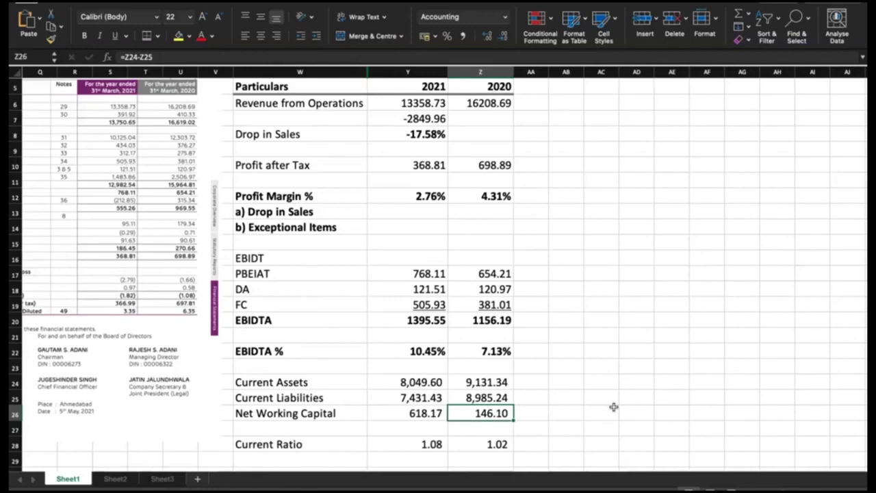
key(Up)
key(Up)
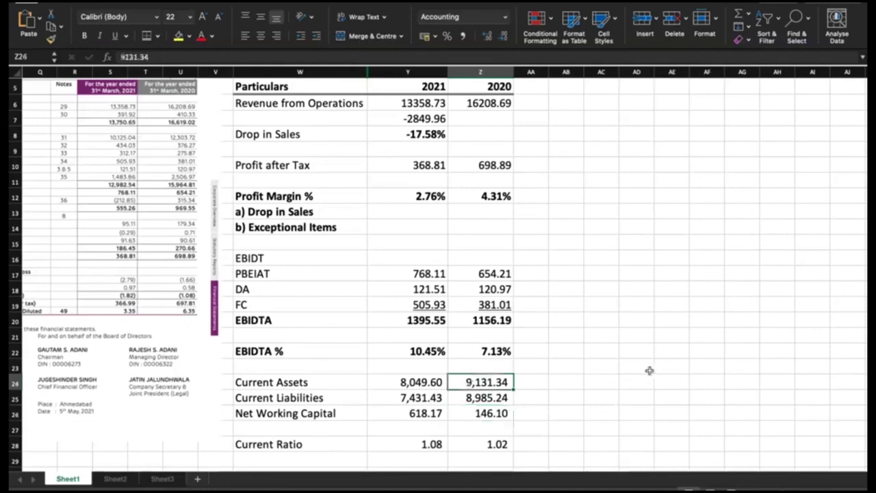
click(484, 397)
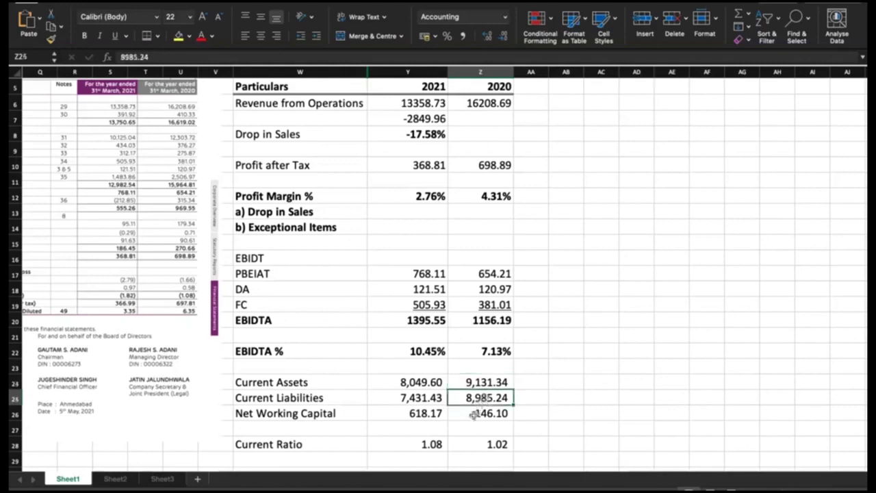
click(475, 413)
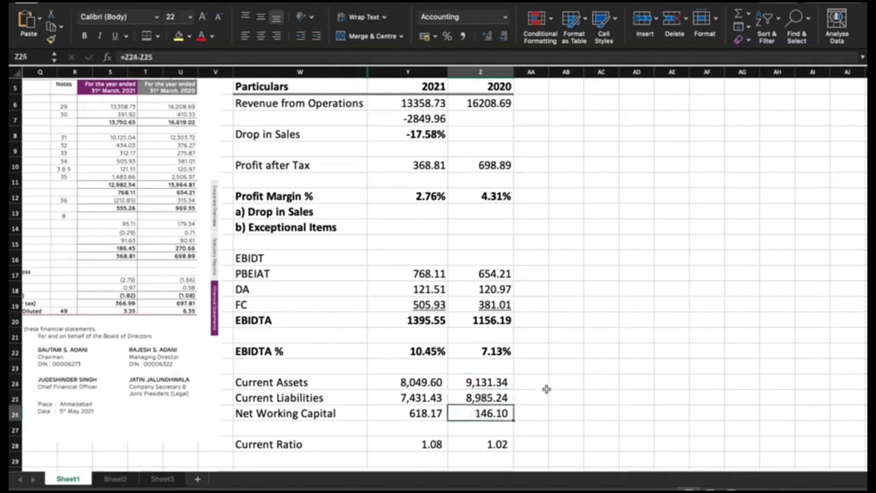
click(434, 381)
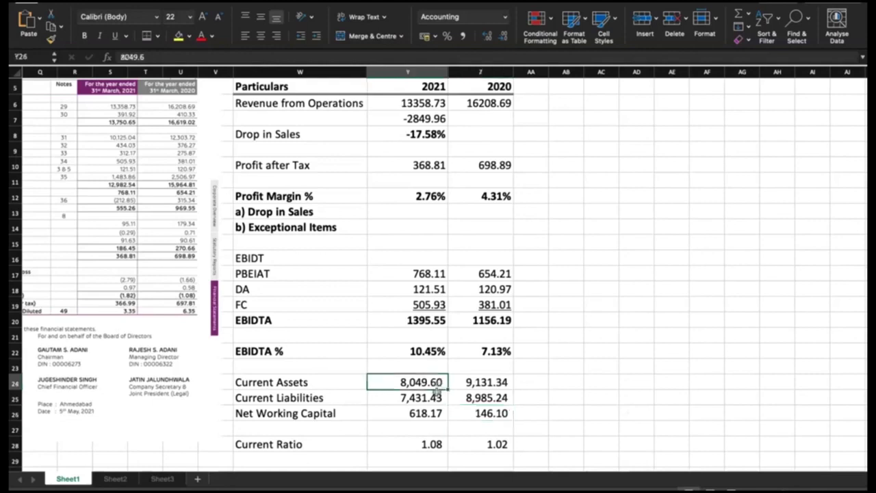
click(436, 398)
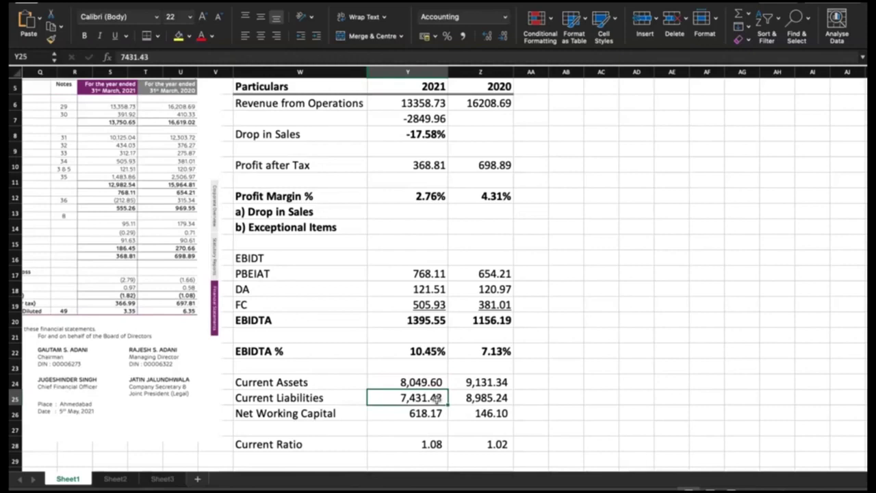
click(425, 415)
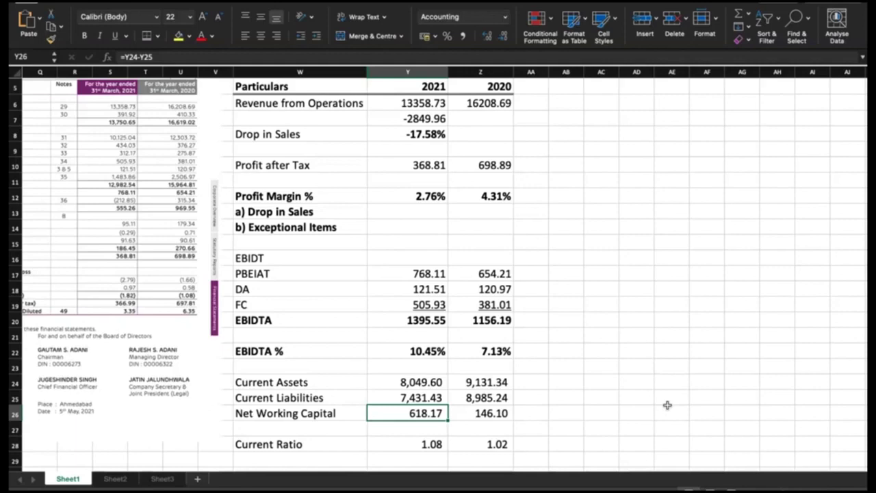
Step: Make the Current Ratio row bold, covering the label and both years' values in W28:Z28
scroll(668, 406, down, 2)
scroll(667, 405, left, 1)
click(544, 416)
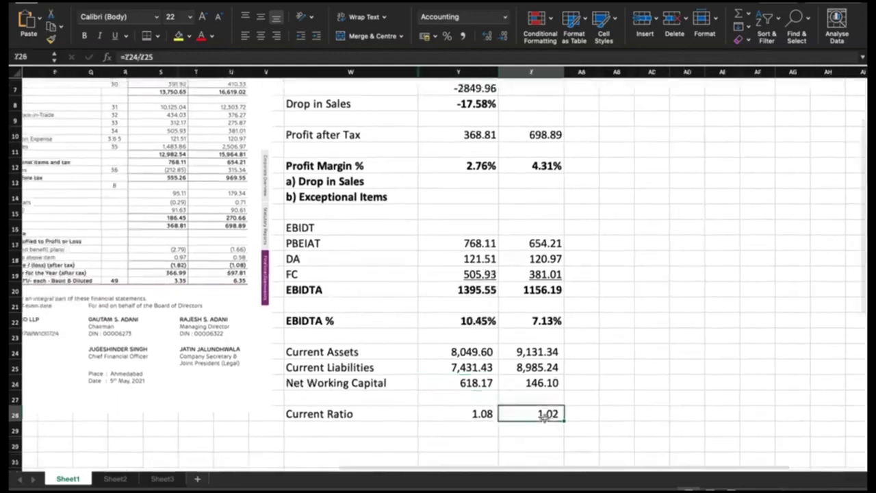
shift+click(363, 415)
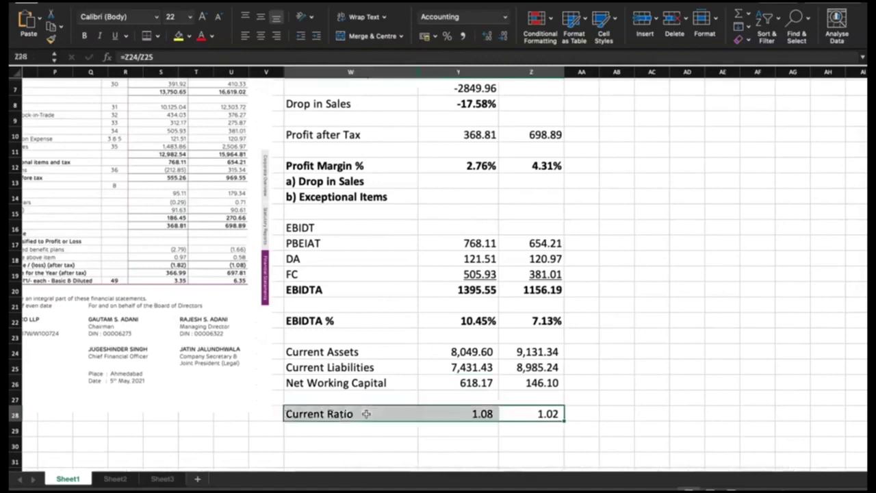
key(super+b)
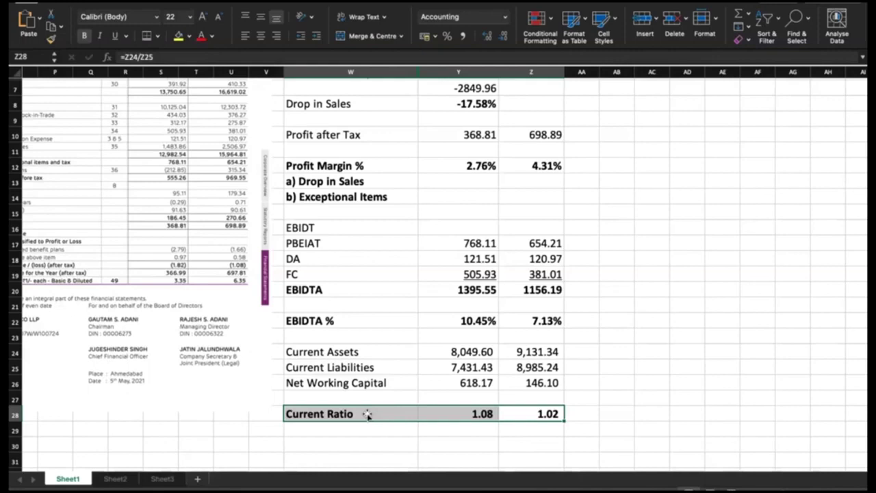
Step: Return to the balance sheet at the start of the sheet and examine its assets, equity and liabilities for 31 March 2021 and 2020
key(Left)
key(Left)
key(Left)
key(Left)
key(Left)
key(Left)
key(Left)
key(Left)
key(Left)
key(Left)
key(Left)
key(Left)
key(Left)
key(Left)
key(Left)
key(Left)
key(Left)
key(Left)
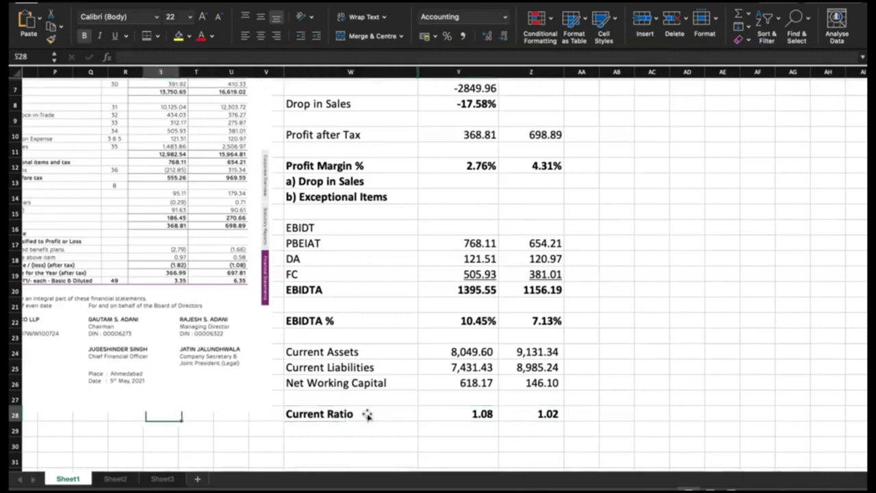
key(Left)
key(Left)
key(Left)
key(Left)
key(Left)
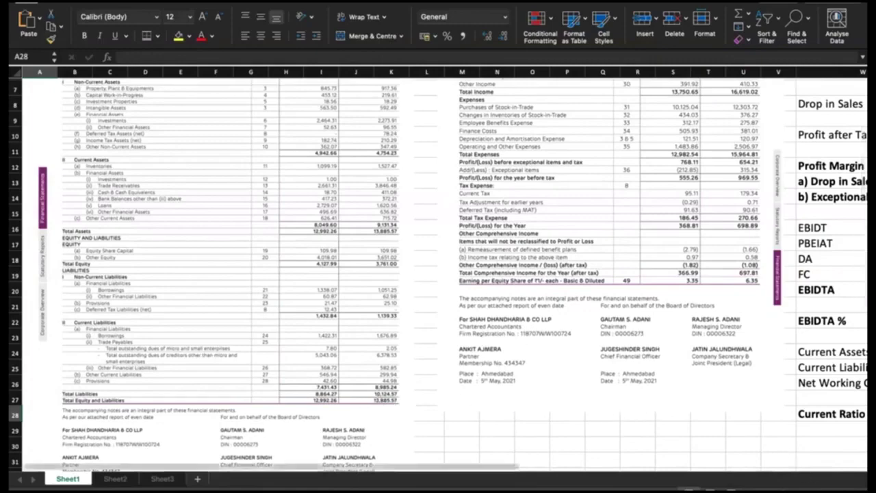
scroll(527, 357, up, 5)
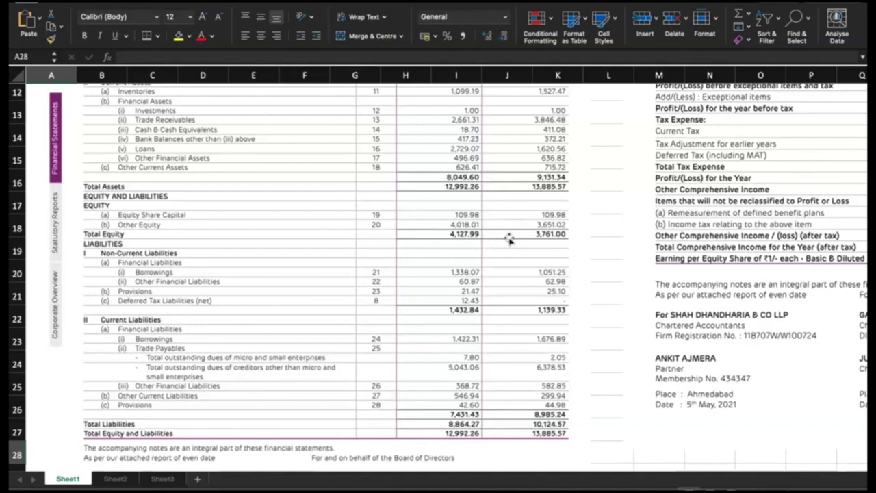
scroll(508, 239, up, 6)
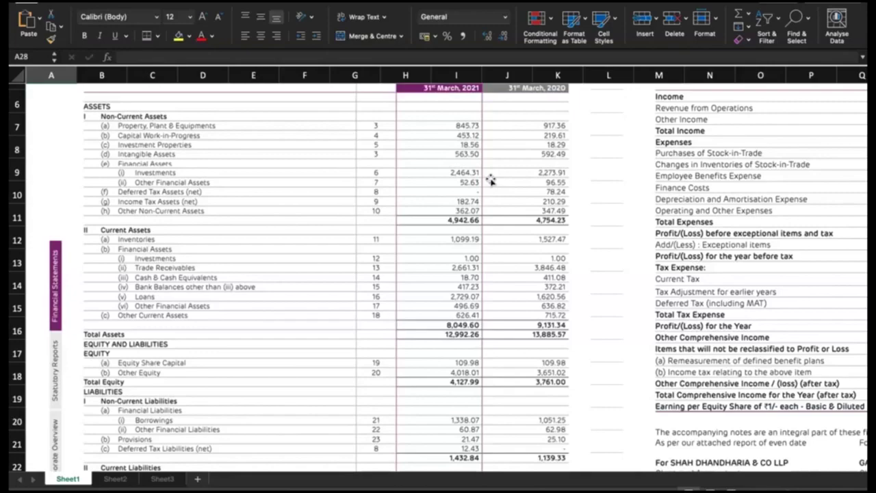
scroll(491, 180, down, 5)
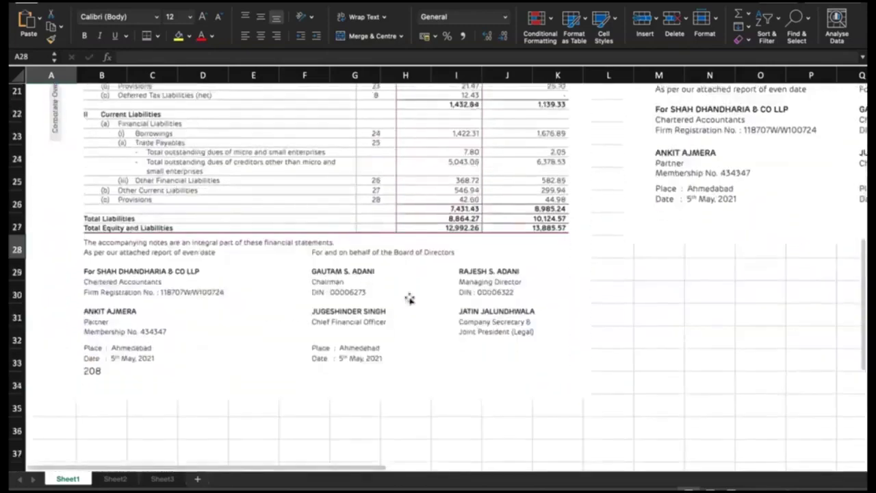
Step: Add the label "Total Outside Liabilites" in W30, leaving an empty row below Current Ratio
scroll(599, 344, right, 10)
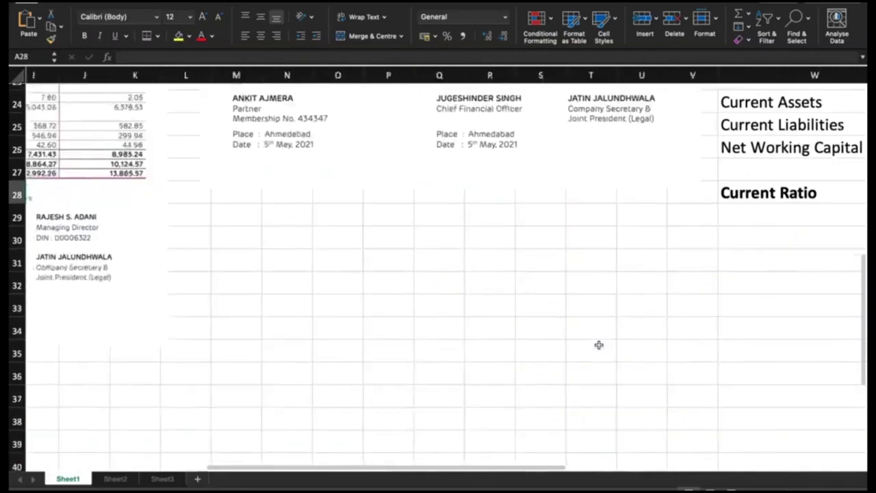
scroll(600, 345, up, 3)
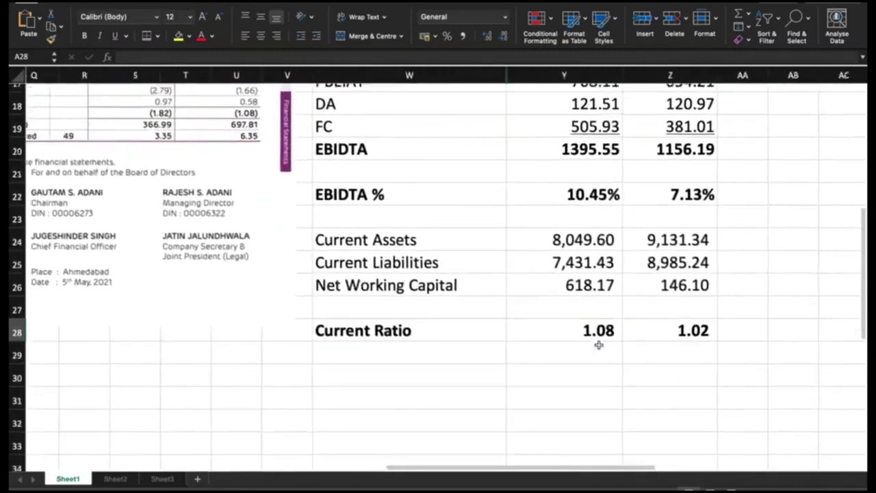
scroll(599, 344, down, 5)
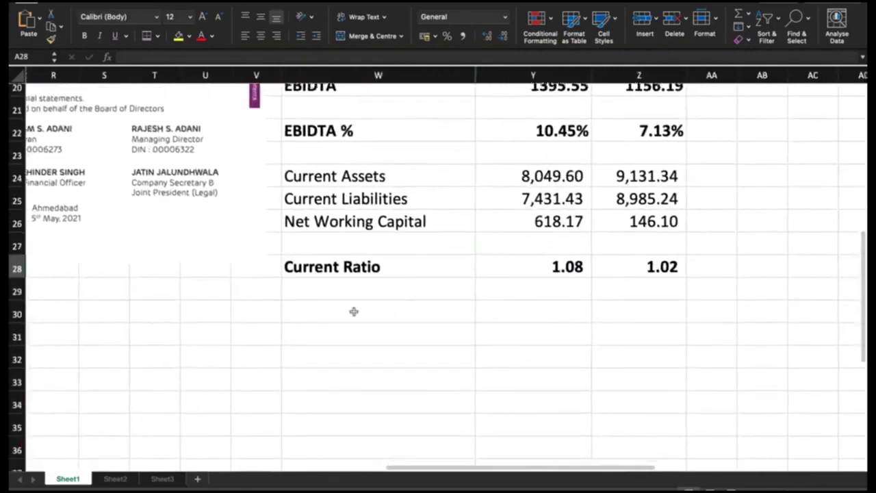
click(353, 312)
text(t)
key(BackSpace)
text(T)
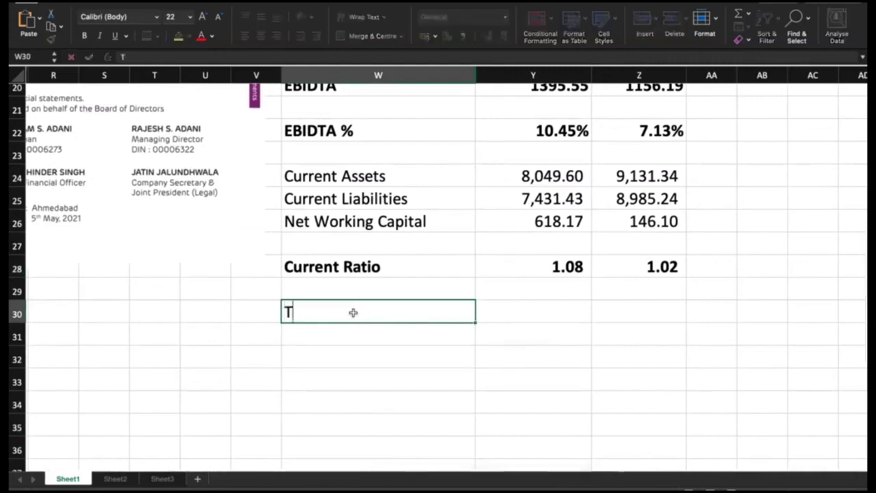
text(otal Outside )
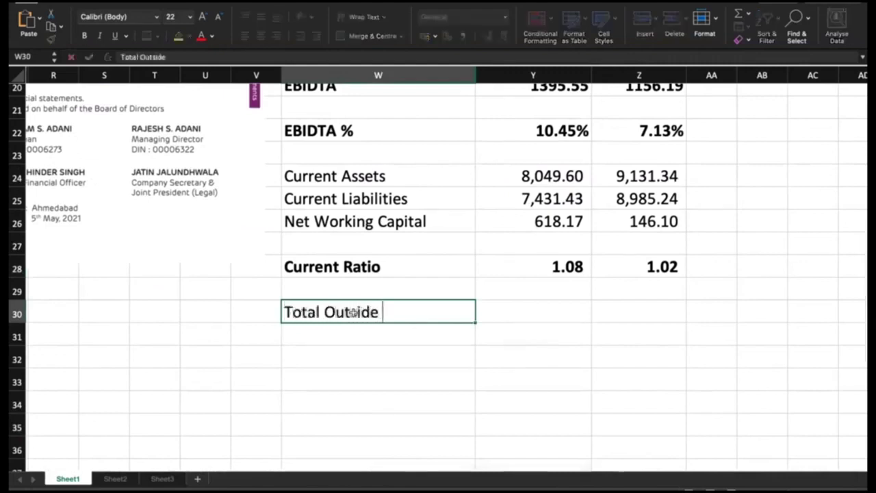
text(Liabilites)
key(Return)
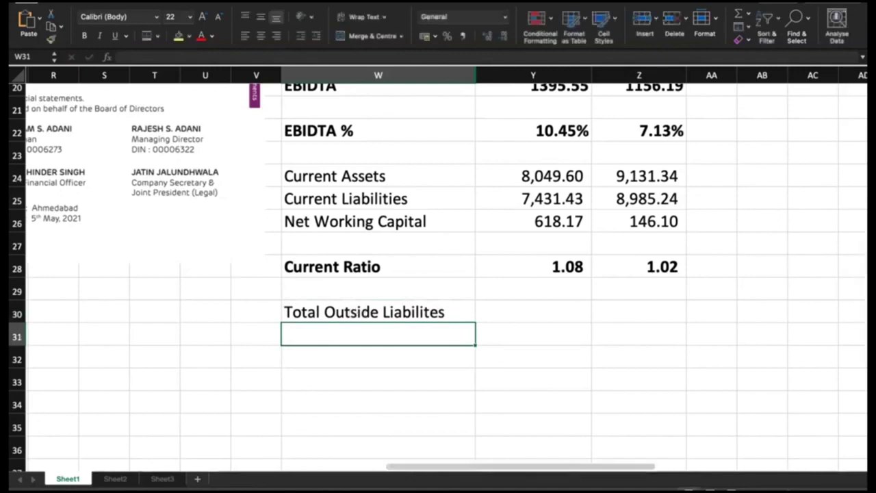
Step: Add the label "Tangible Net Worth" in W31, directly below the total outside liabilities label
text(Tangible Net)
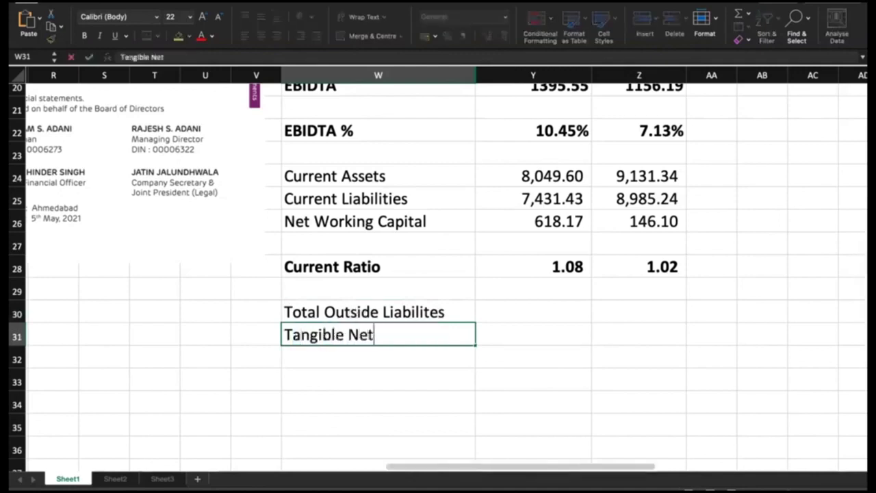
text( Work)
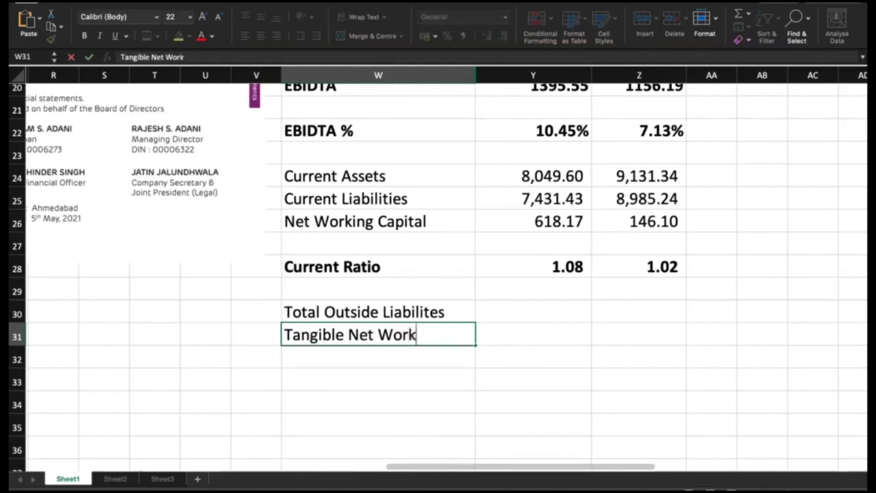
key(BackSpace)
text(th)
key(Return)
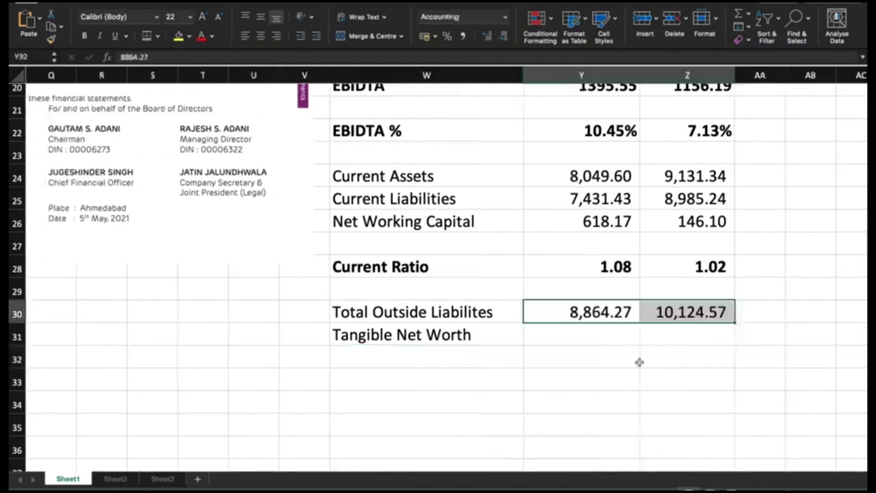
Step: Select the 2021 tangible net worth cell Y31, switch to the annual report PDF and examine Note 3 on intangible assets and Note 20 Other Equity
click(600, 329)
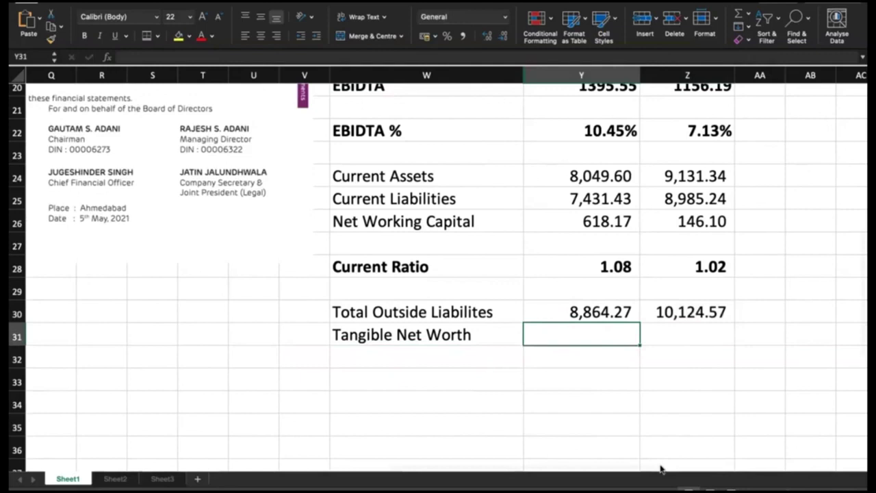
scroll(666, 371, down, 1)
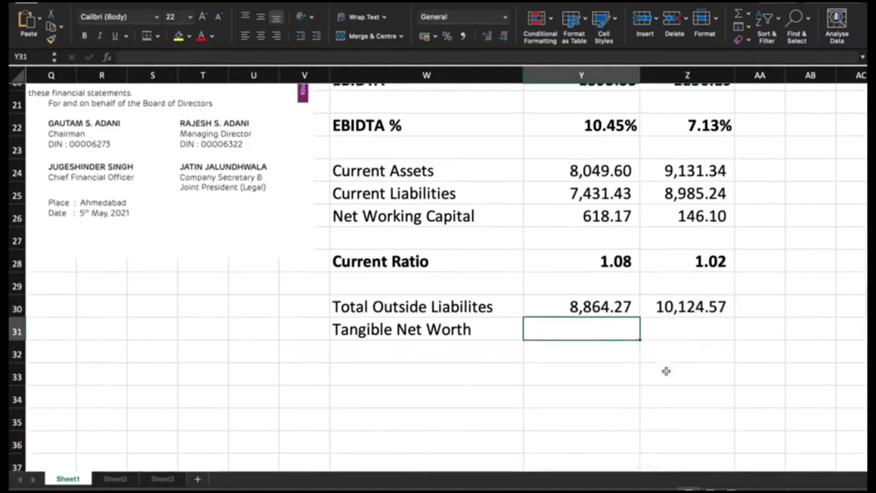
scroll(666, 371, down, 1)
scroll(281, 355, left, 10)
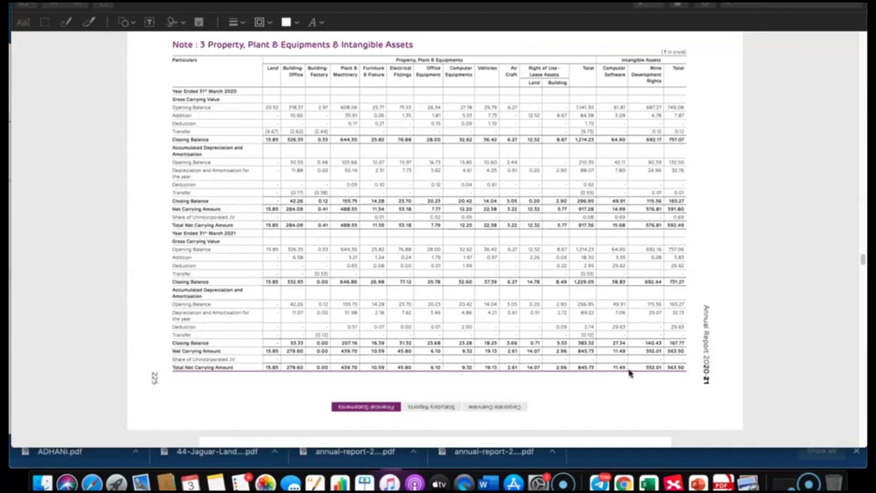
key(super+Tab)
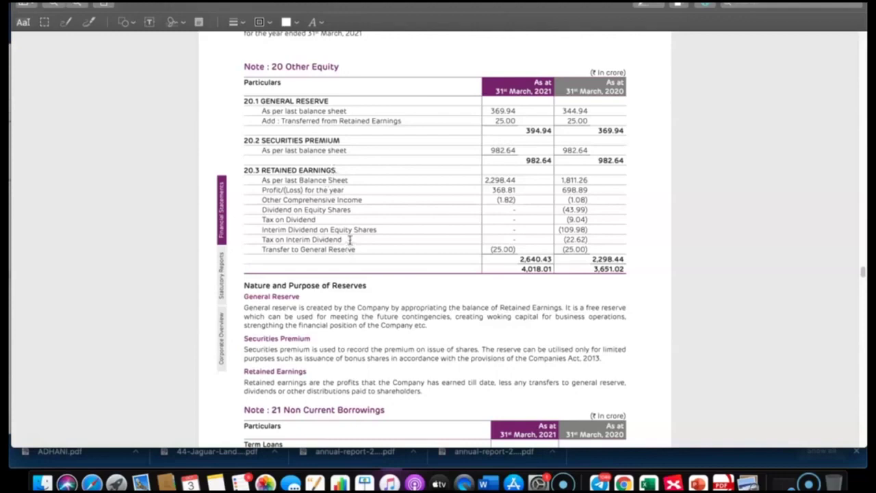
Step: Examine Note 6 Non Current Investments in the annual report, from the subsidiary shareholdings through to the total and the notes below it
scroll(350, 240, up, 20)
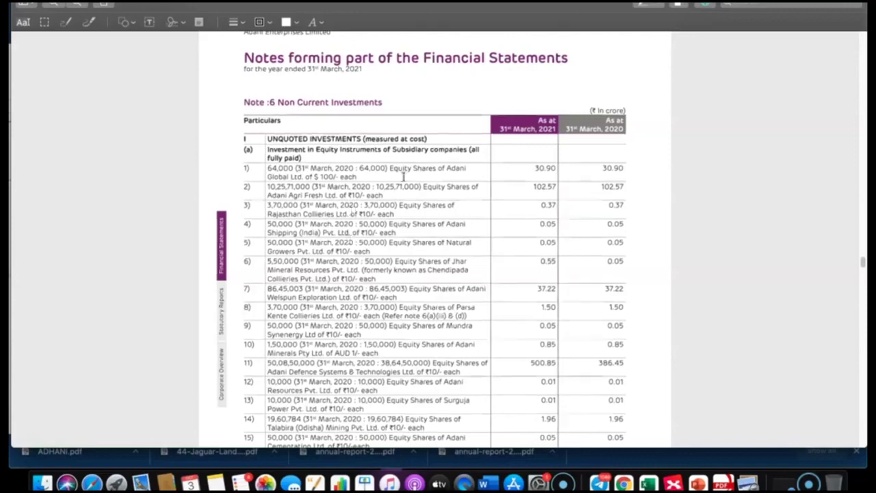
scroll(404, 179, down, 3)
scroll(405, 180, down, 15)
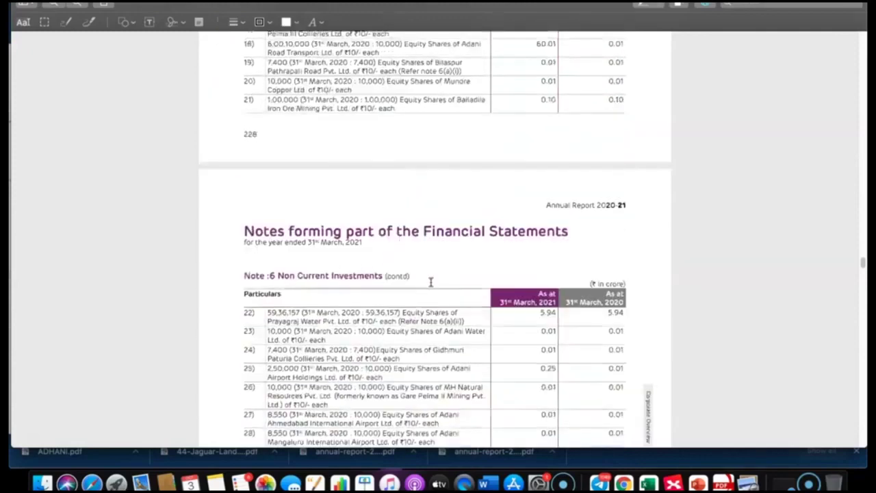
scroll(431, 282, down, 15)
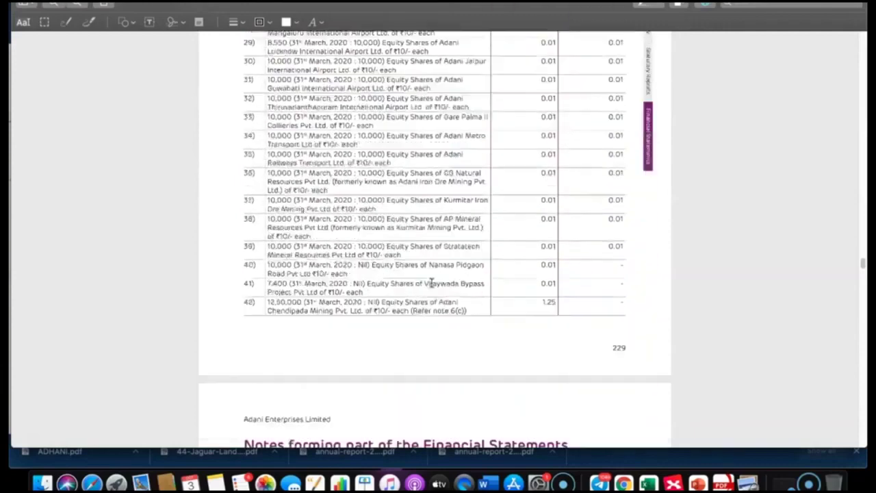
scroll(431, 282, down, 11)
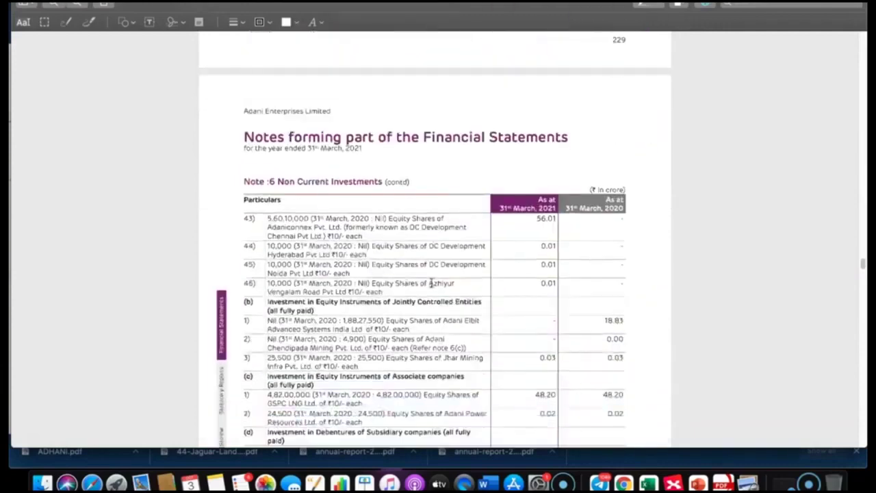
scroll(432, 282, down, 3)
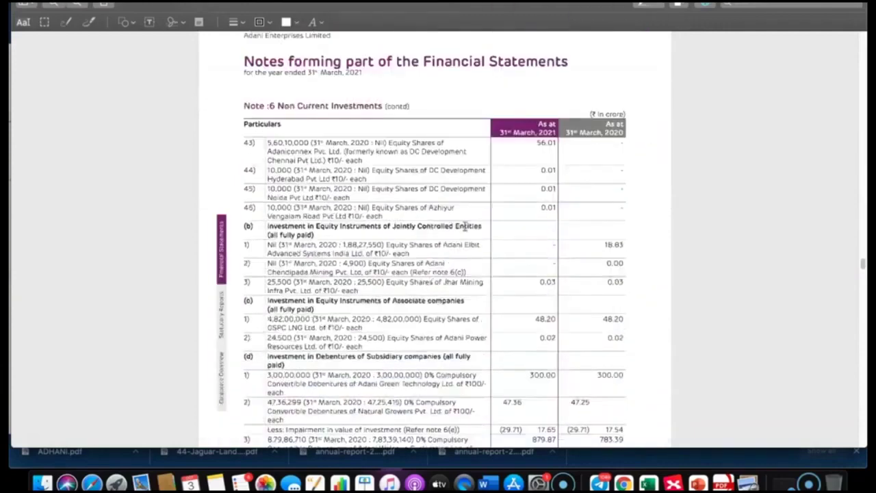
scroll(462, 237, down, 4)
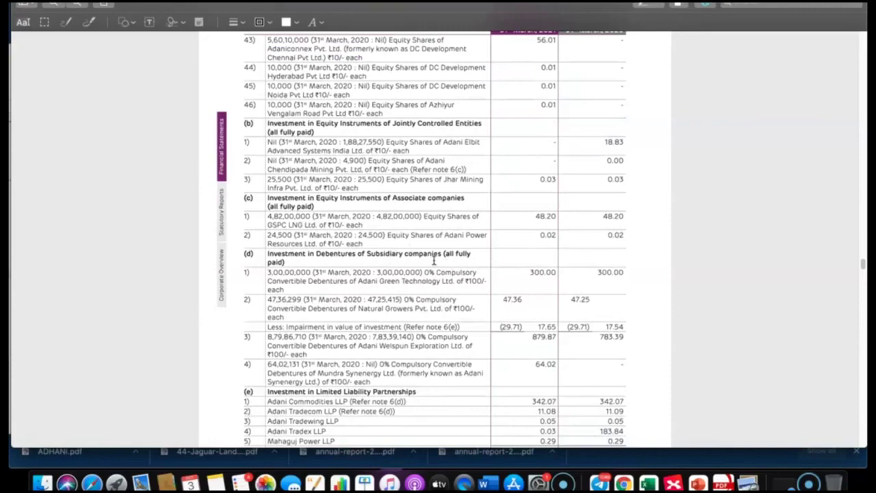
scroll(434, 261, down, 5)
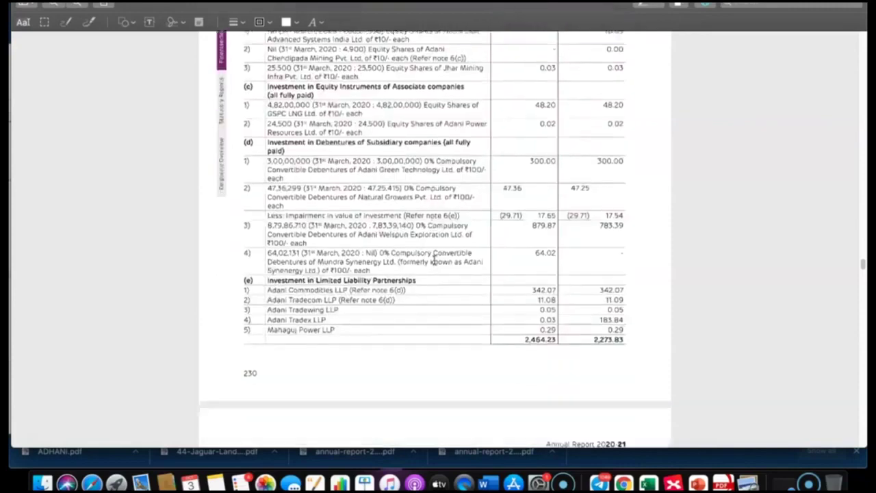
scroll(434, 260, down, 5)
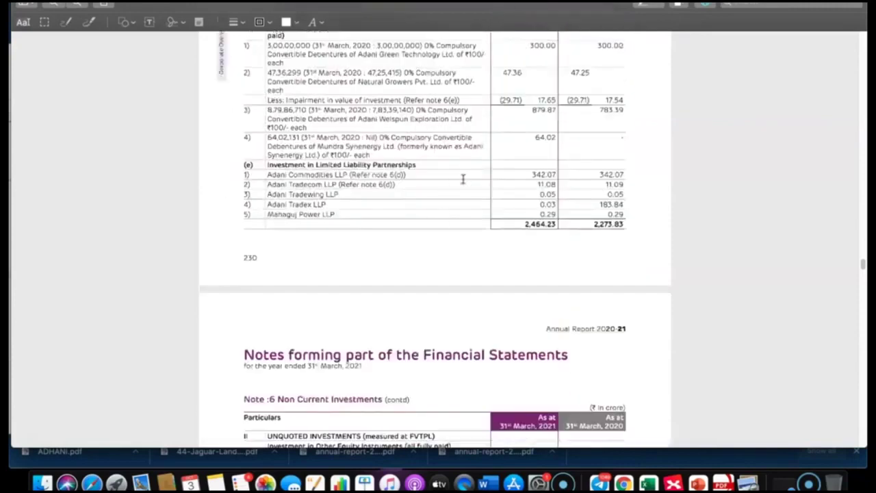
scroll(465, 183, down, 1)
scroll(465, 183, down, 3)
scroll(466, 203, down, 1)
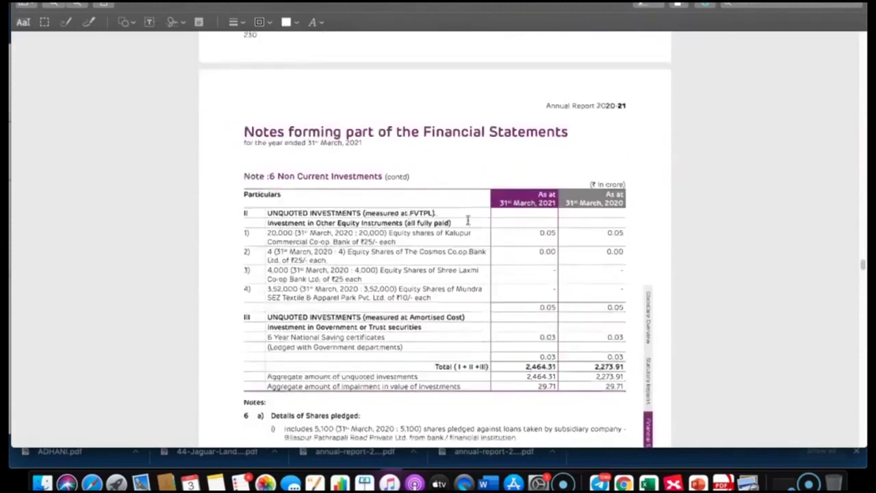
scroll(469, 220, down, 4)
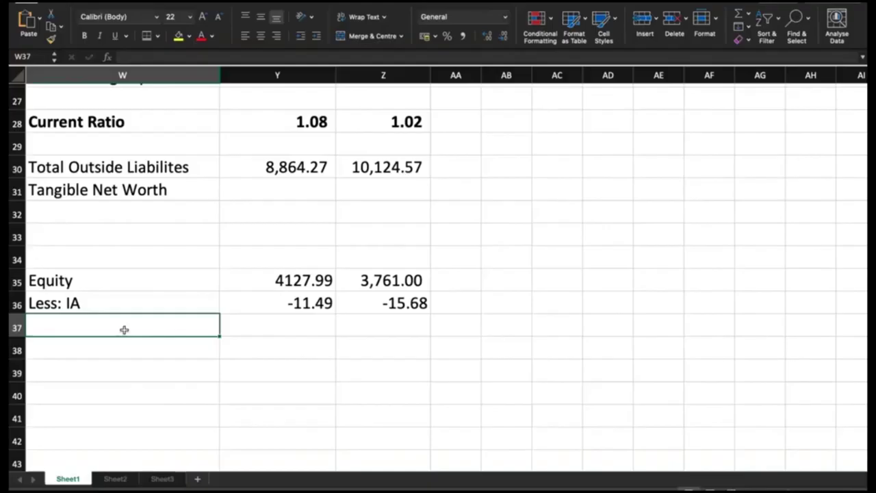
Step: Add the label "TNW" in W37 and compute the 2021 figure in Y37 with =Y35+Y36
text(Pl)
key(BackSpace)
key(BackSpace)
text(TN)
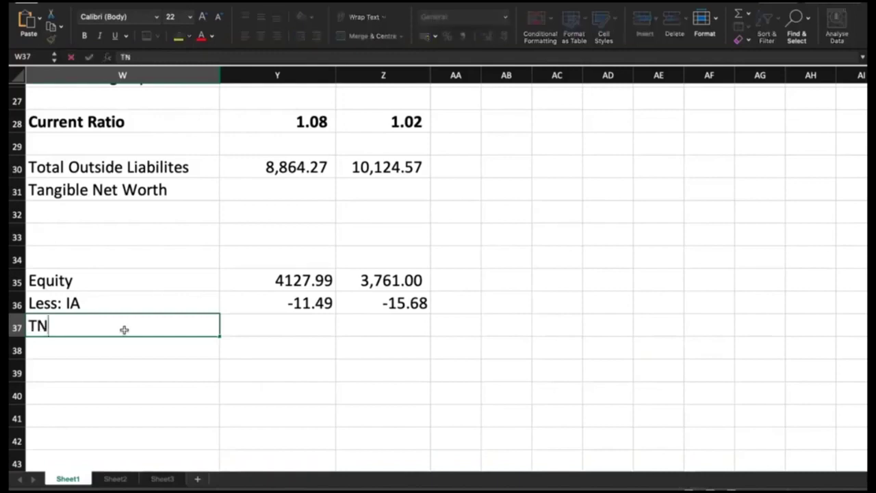
text(W)
key(Tab)
text(=)
key(Up)
key(Up)
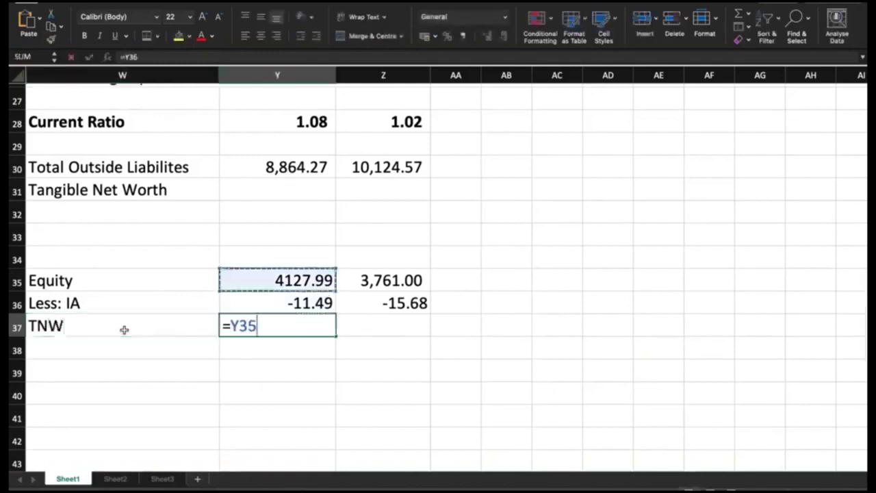
text(+)
key(Up)
key(Return)
key(Up)
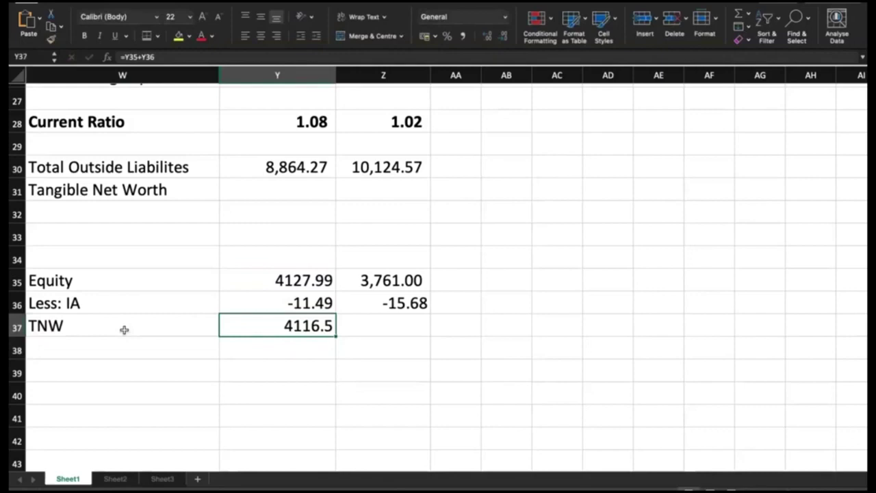
Step: Apply the comma number format to the 2021 TNW in Y37 and copy its formula to Z37 for 2020
click(463, 37)
key(ctrl+c)
key(Right)
key(ctrl+v)
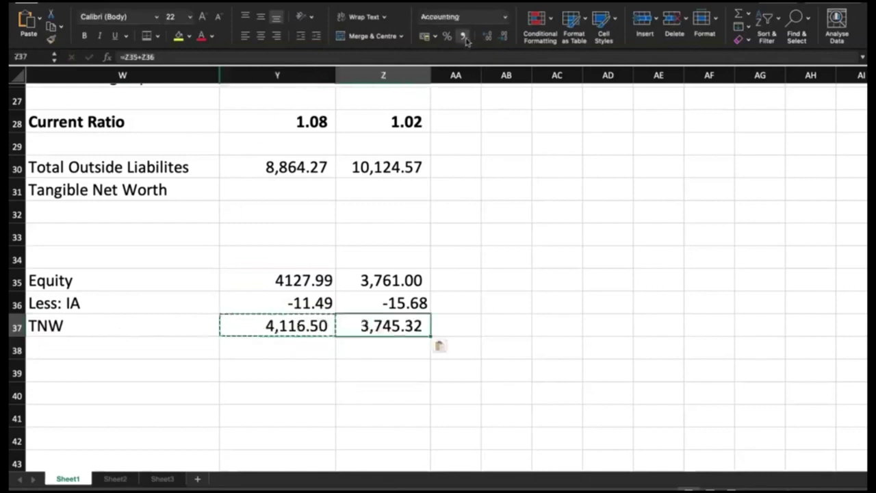
key(Escape)
Step: Link the 2021 Tangible Net Worth cell Y31 to the TNW calculation with =Y37
key(Left)
key(Left)
key(Up)
key(Up)
key(Up)
key(Up)
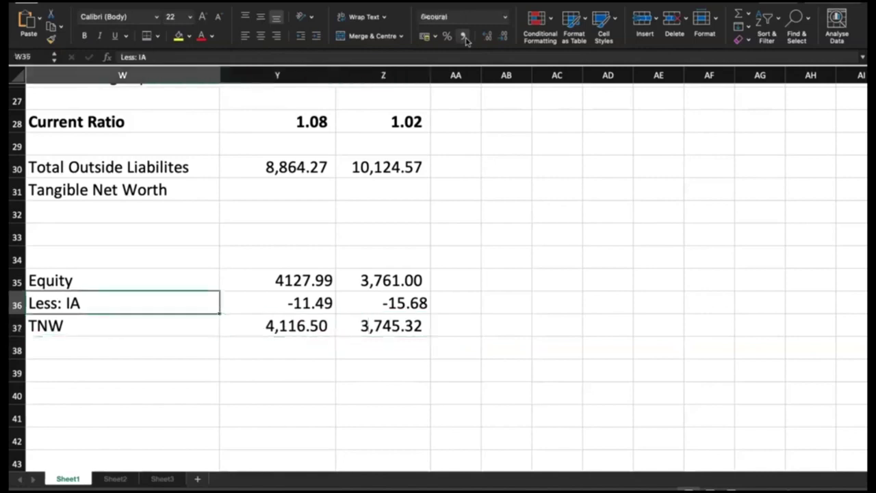
key(Up)
key(Up)
key(Right)
text(=)
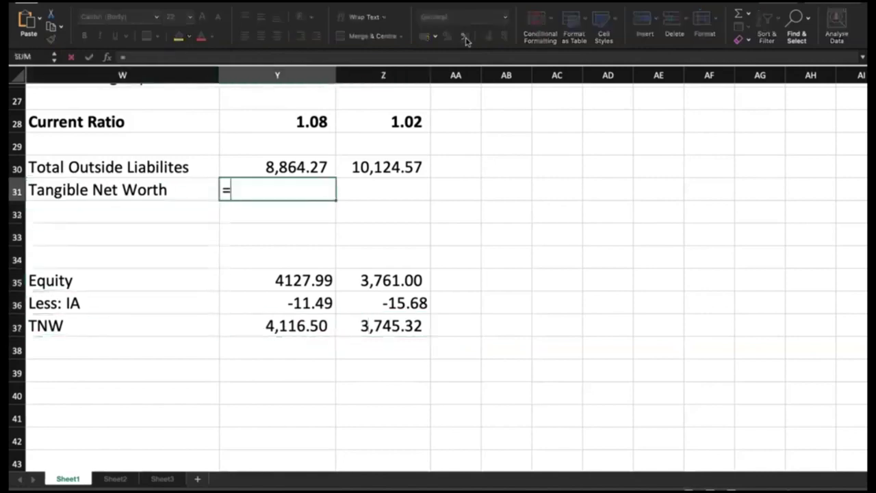
key(Down)
key(Down)
key(Down)
key(Down)
key(Down)
key(Down)
key(Return)
key(Up)
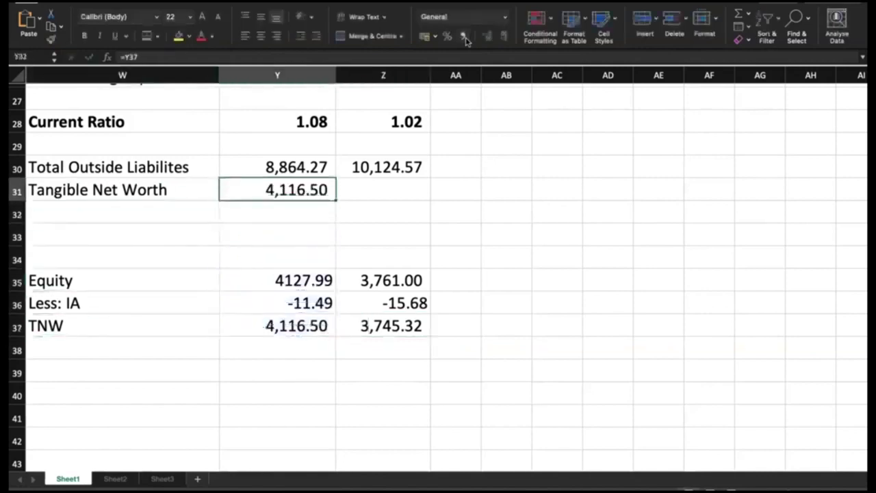
Step: Copy the linked Tangible Net Worth formula from Y31 to Z31 for 2020
key(ctrl+c)
key(Right)
key(ctrl+v)
Step: Add the label "TOL / TNW" in W32, directly below Tangible Net Worth
key(Left)
key(Left)
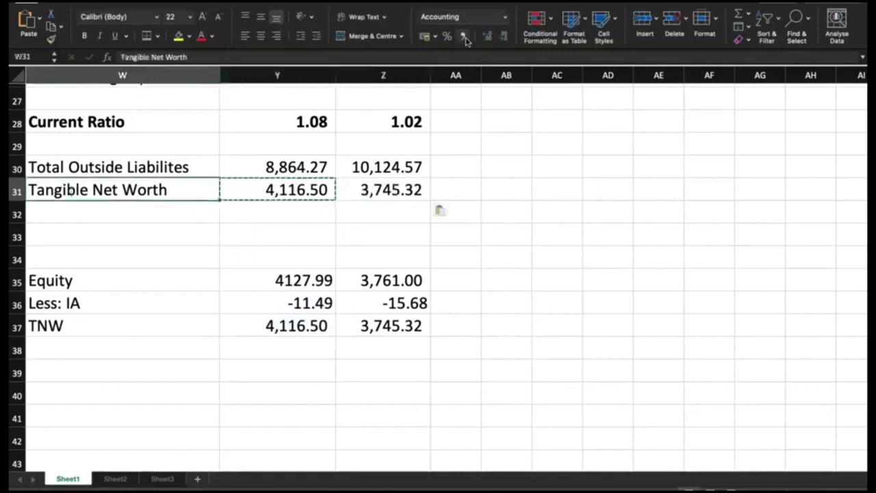
key(Down)
text(TO)
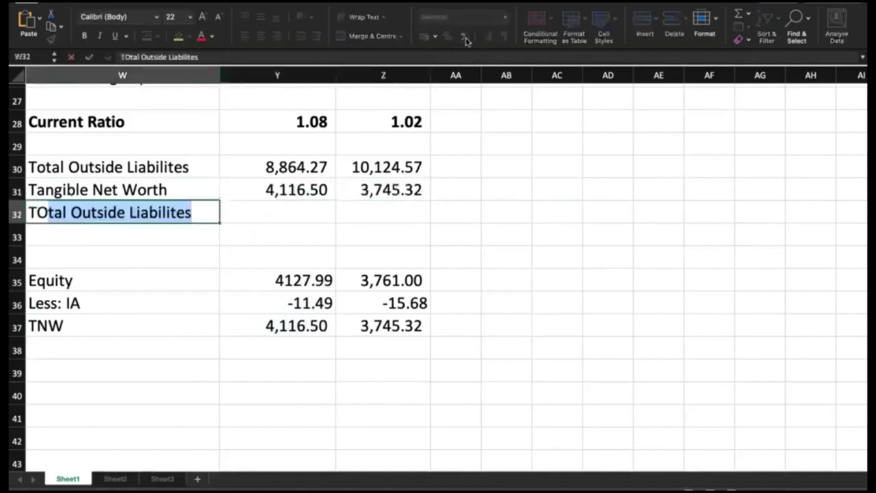
text(L / TNW)
key(Return)
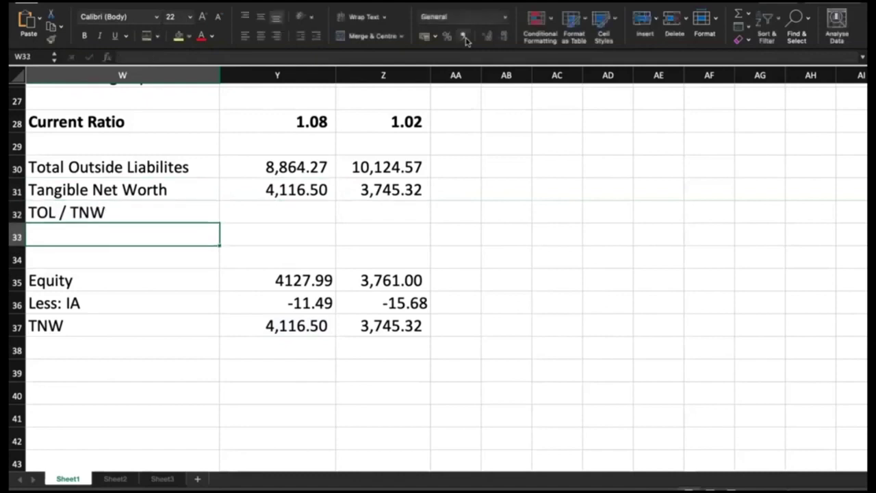
Step: Compute the 2021 TOL / TNW ratio in Y32 by dividing outside liabilities by tangible net worth with =Y30/Y31
key(Up)
key(Right)
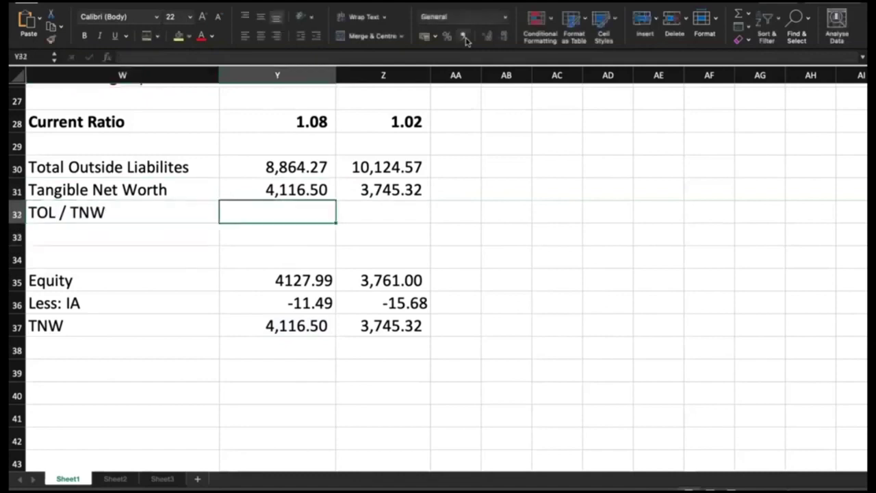
text(=)
key(Up)
key(Up)
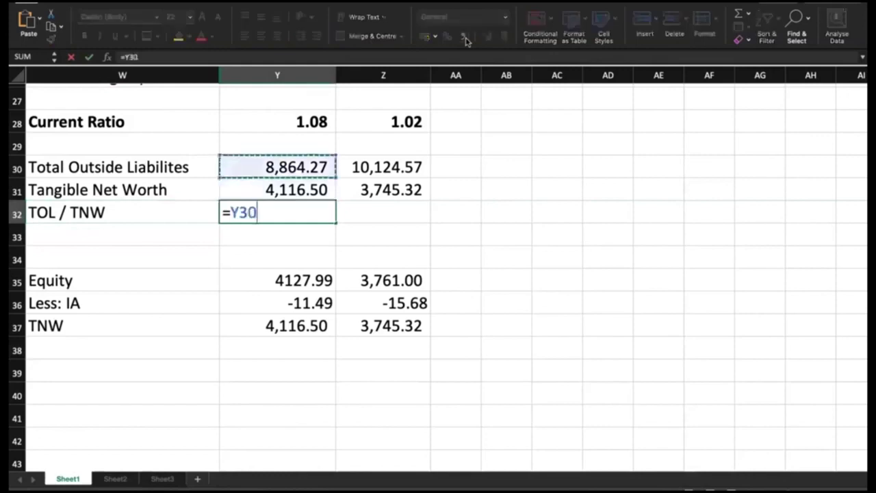
text(/)
key(Up)
key(Return)
key(Up)
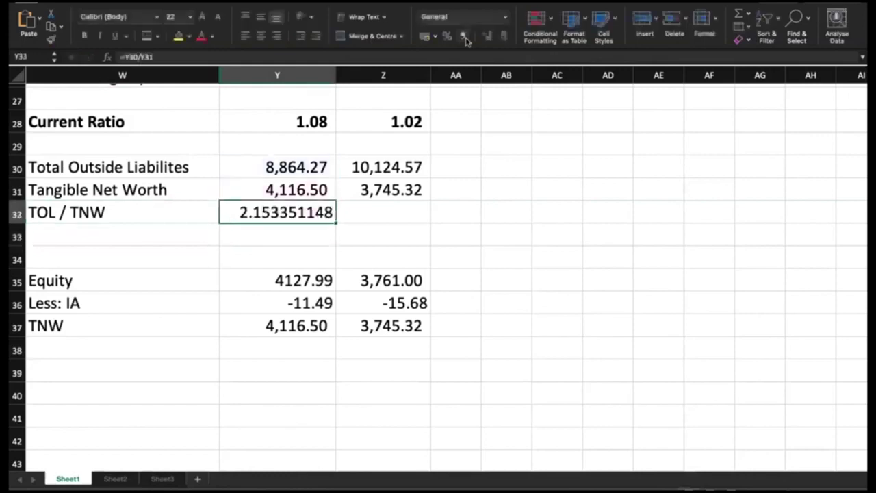
Step: Apply the comma number format to the 2021 TOL / TNW ratio and copy its formula to Z32 for 2020
click(465, 35)
key(ctrl+c)
key(Right)
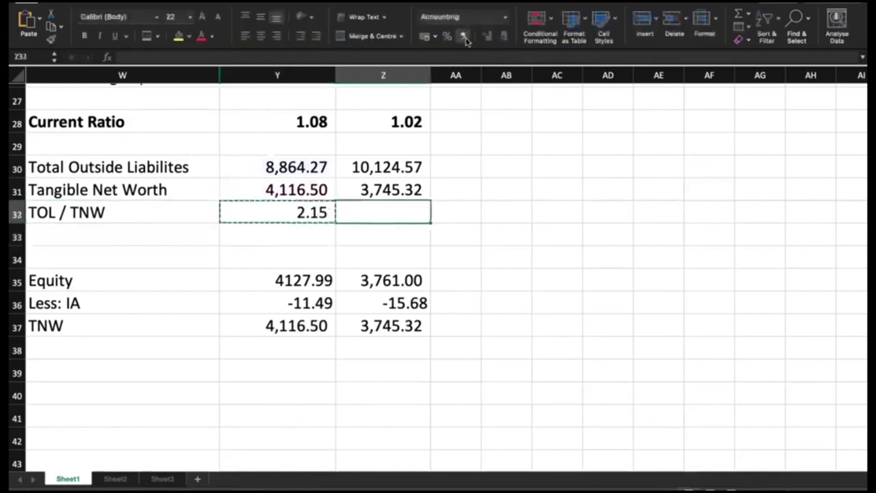
key(ctrl+v)
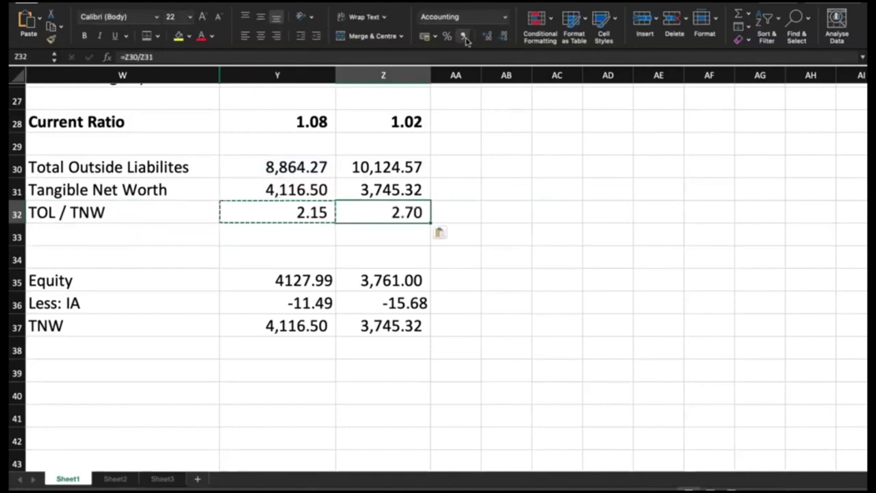
key(Escape)
Step: Enter the remark "Improved" in AA32, beside the TOL / TNW ratios
key(Right)
key(F2)
text(I)
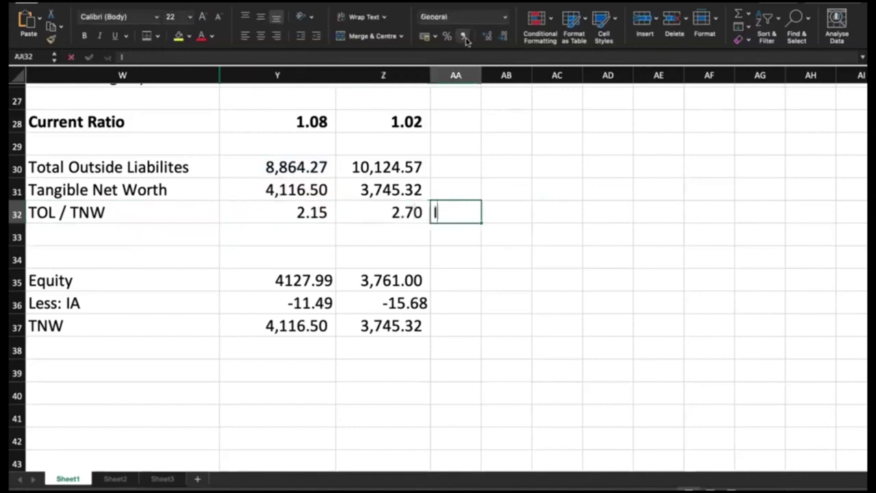
text(mprove)
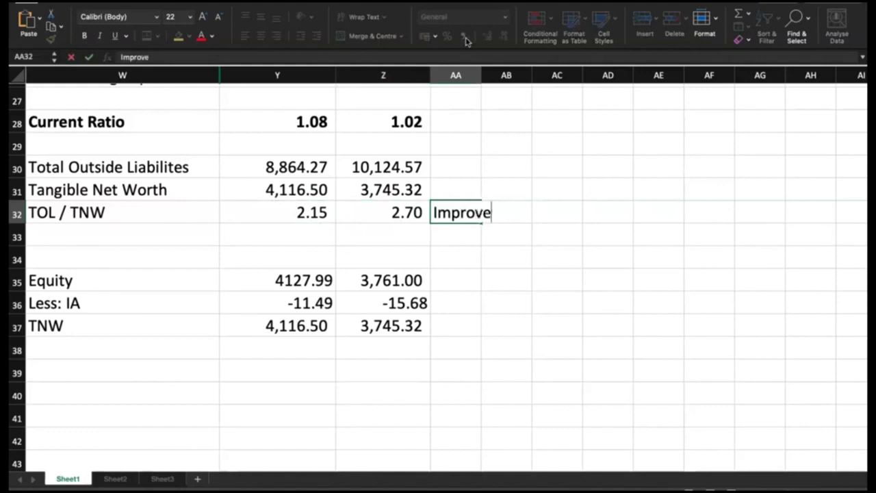
text(d)
key(Return)
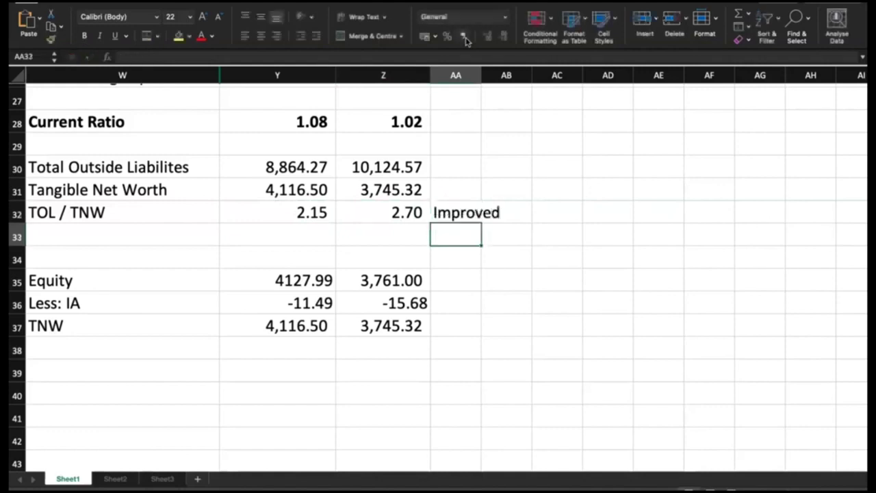
Step: Compare the 2021 and 2020 values of Tangible Net Worth in row 31 and Total Outside Liabilities in row 30
key(Up)
key(Left)
key(Left)
key(Up)
key(Right)
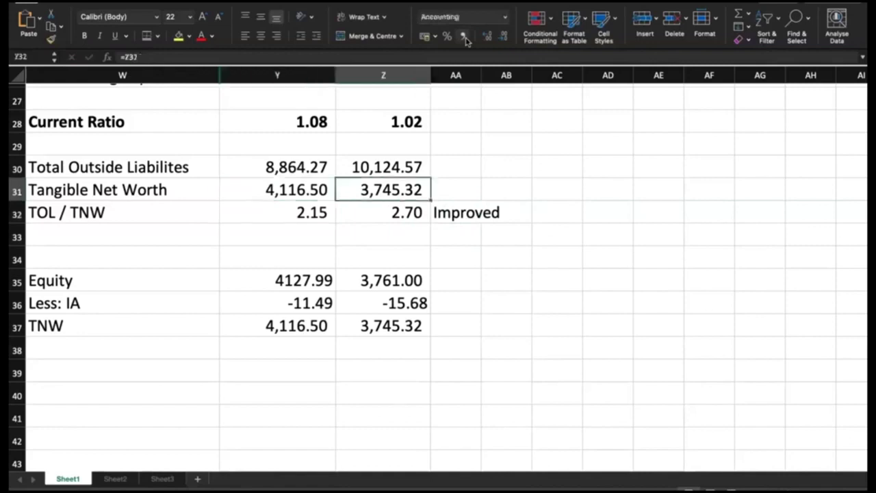
key(shift+Left)
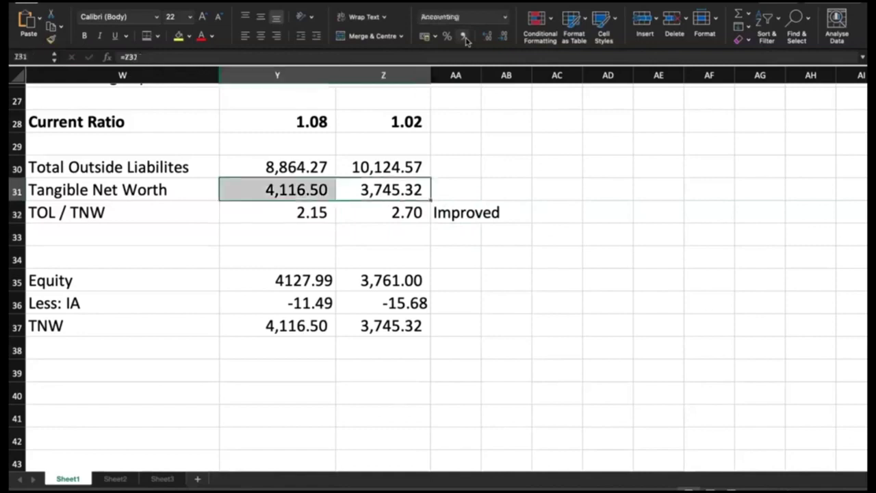
key(Up)
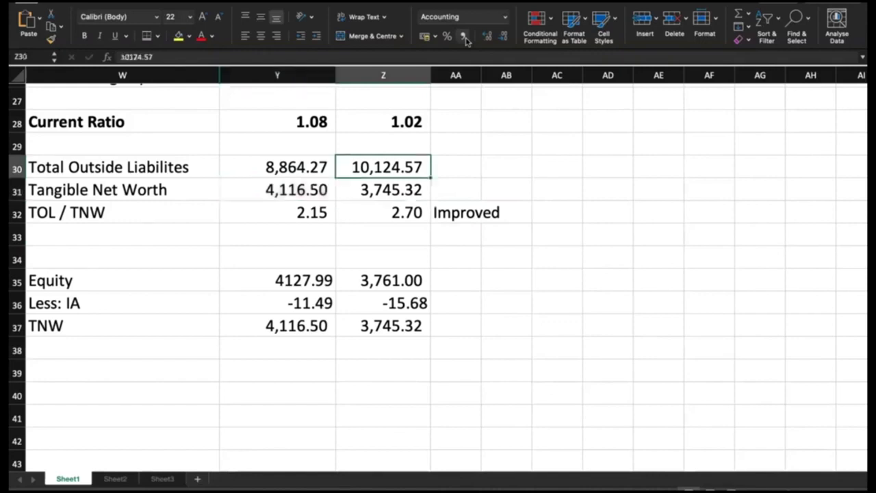
key(shift+Left)
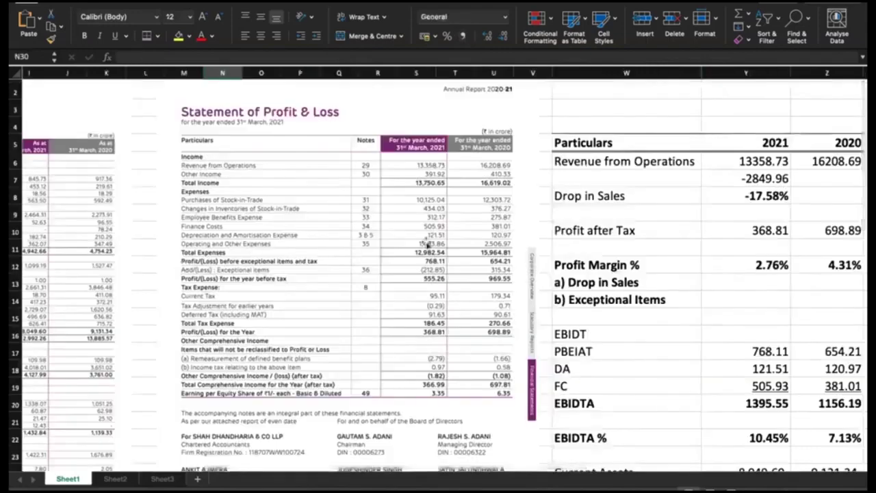
Step: Make the TOL / TNW label and its 2021 and 2020 ratios in W32:Z32 bold
scroll(677, 237, right, 2)
scroll(678, 237, down, 1)
scroll(678, 237, right, 3)
scroll(678, 237, down, 3)
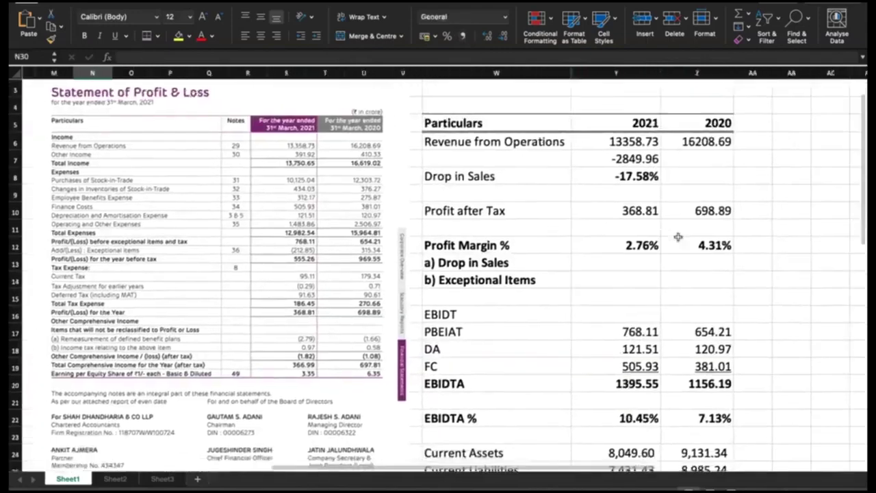
scroll(678, 237, down, 1)
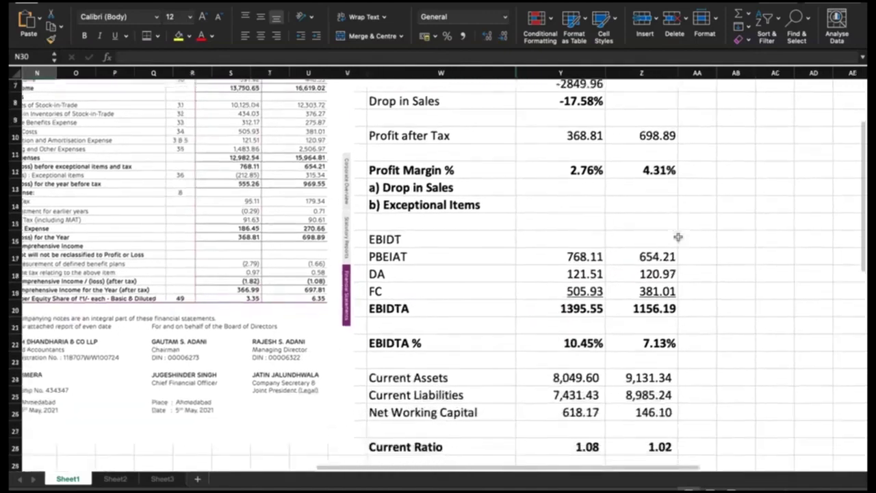
scroll(678, 236, right, 2)
scroll(678, 237, down, 5)
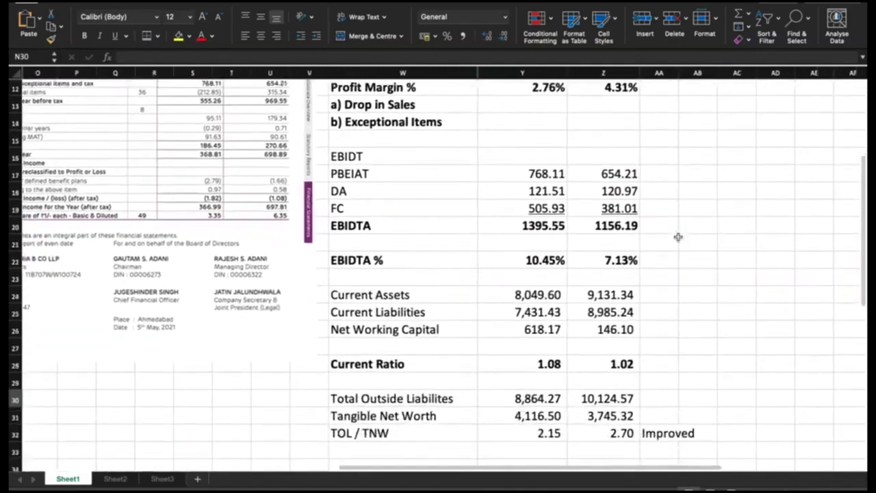
scroll(678, 237, down, 1)
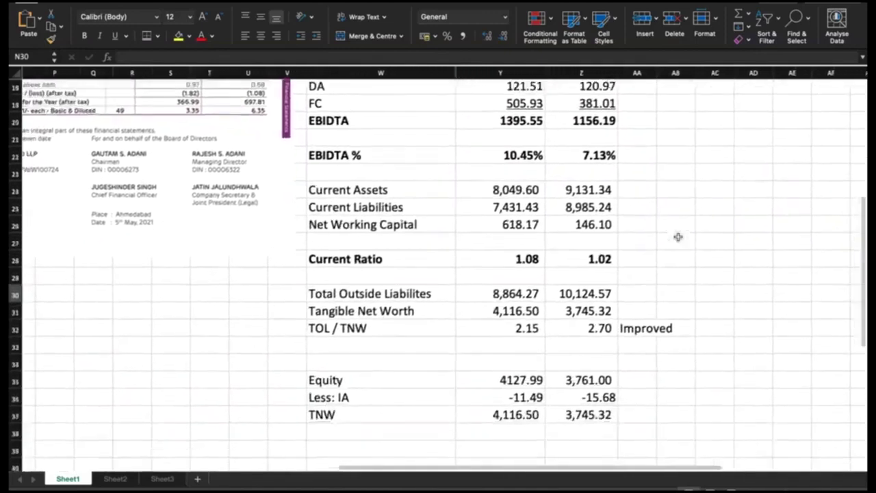
click(588, 328)
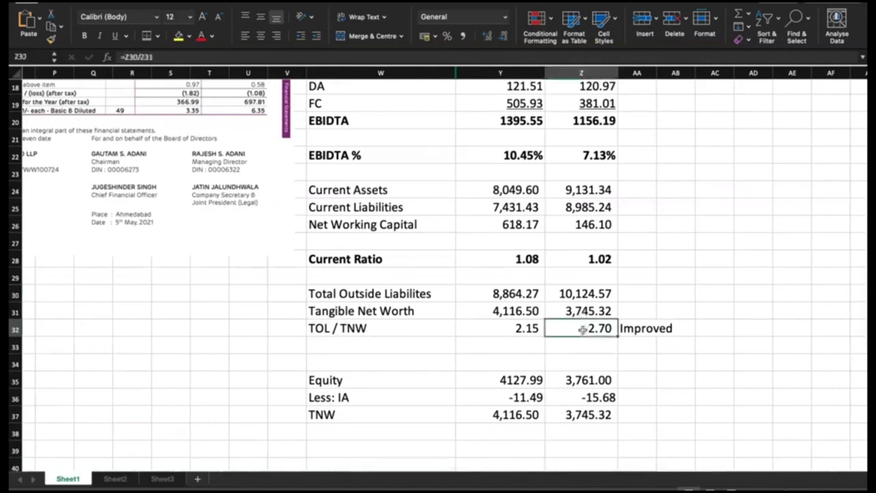
shift+click(415, 332)
key(super+b)
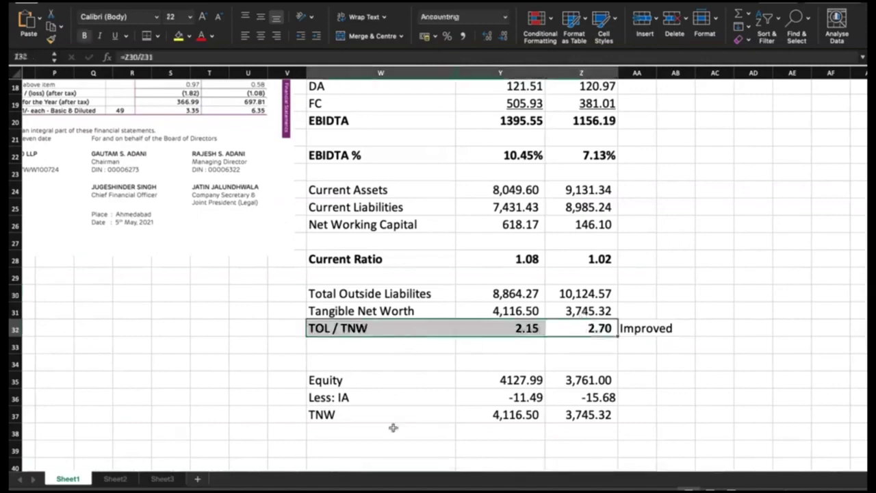